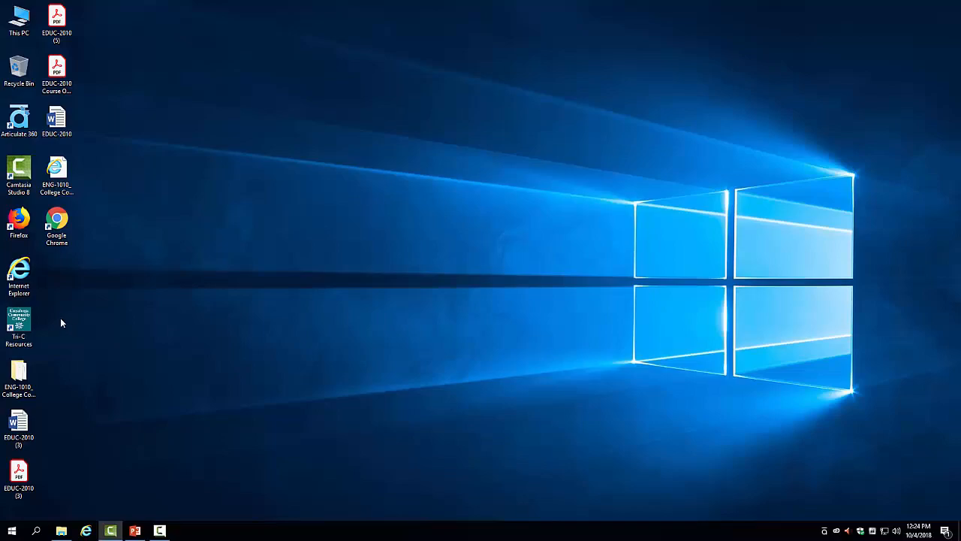
Open Firefox and sign in to the Tri-C Login Center with the account ID and password.
{"action": "double_click", "coordinate": [18, 220]}
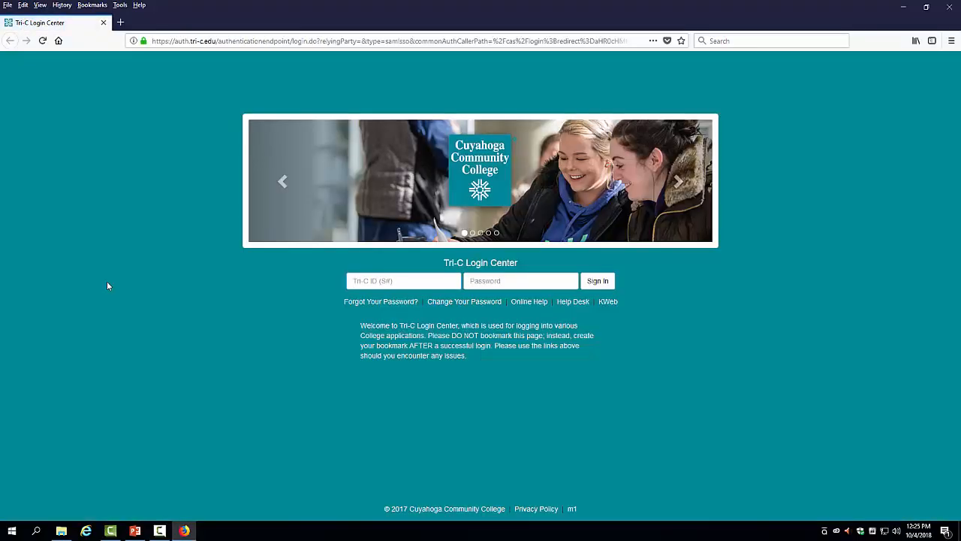
{"action": "type", "text": "s00074109"}
{"action": "key", "text": "Tab"}
{"action": "type", "text": "••••••••••"}
{"action": "key", "text": "Return"}
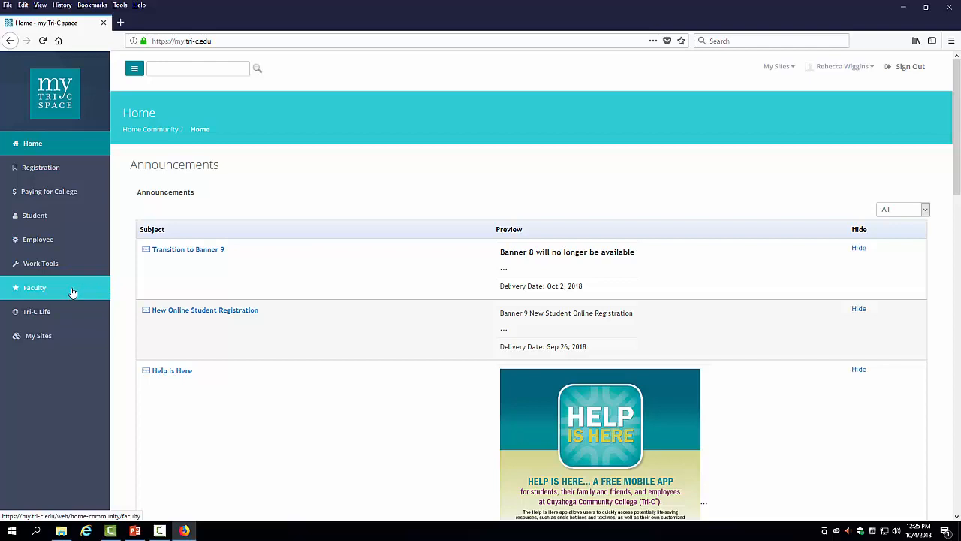
Open CIM Course Proposals from the faculty Teaching, Curriculum, & Assessment Resources page and complete the Course Inventory Management log-in.
{"action": "left_click", "coordinate": [73, 292]}
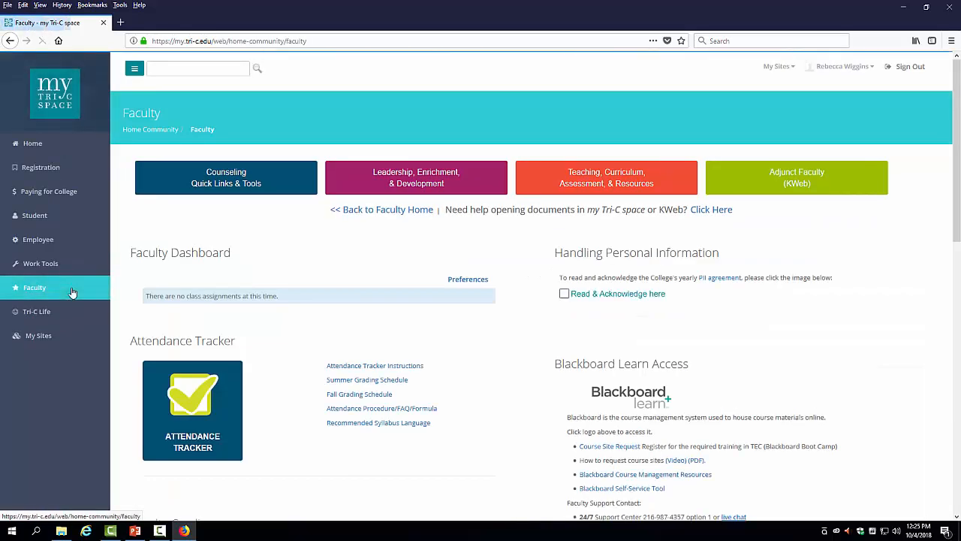
{"action": "left_click", "coordinate": [598, 188]}
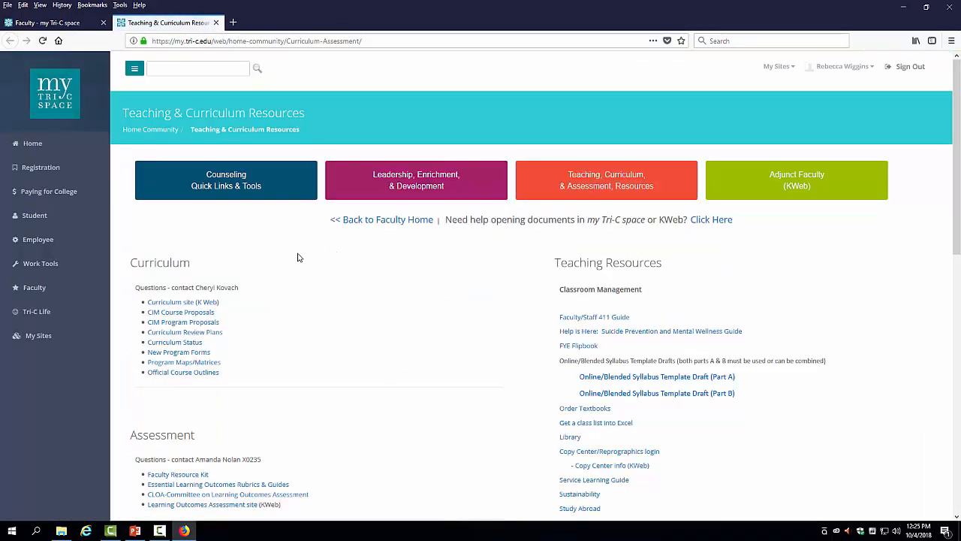
{"action": "left_click", "coordinate": [205, 314]}
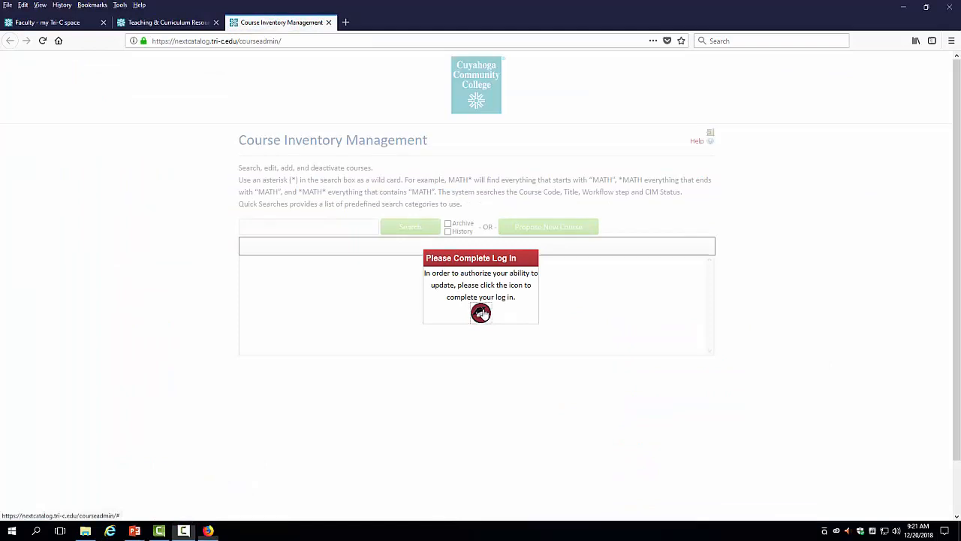
{"action": "left_click", "coordinate": [480, 314]}
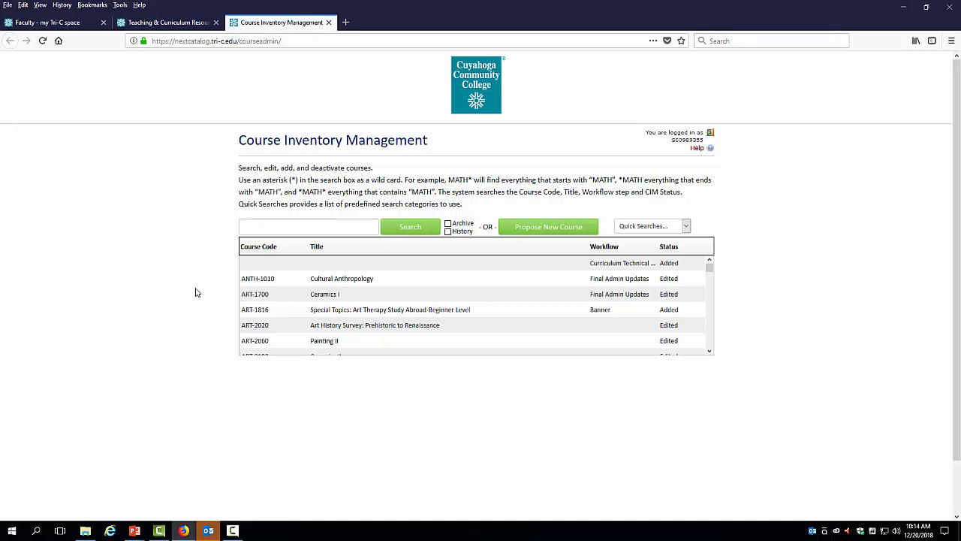
Search the course inventory for Pol-1020.
{"action": "left_click", "coordinate": [245, 226]}
{"action": "type", "text": "Pol-1020"}
{"action": "left_click", "coordinate": [394, 229]}
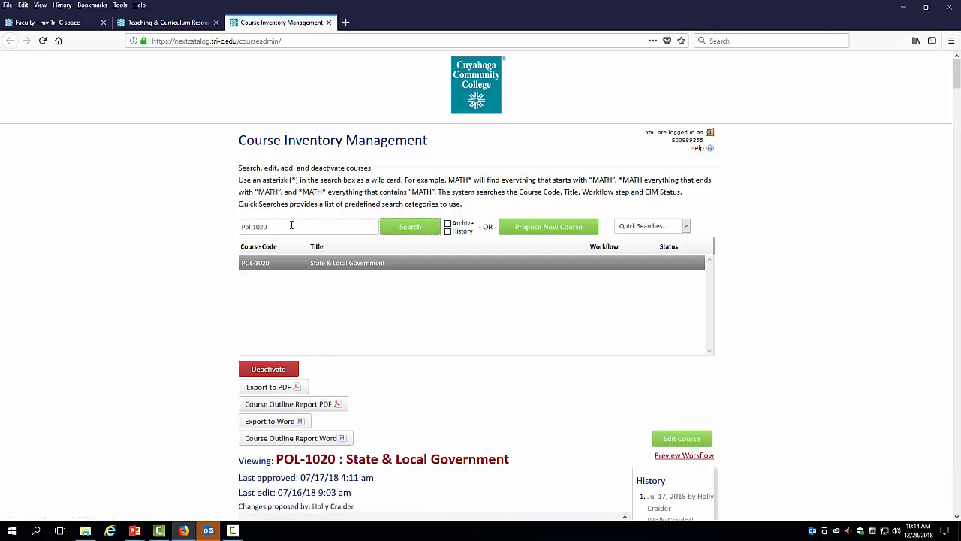
Search the course inventory for pol and view the POL-1010 American National Government record.
{"action": "left_click_drag", "start_coordinate": [293, 227], "coordinate": [214, 233]}
{"action": "type", "text": "pol"}
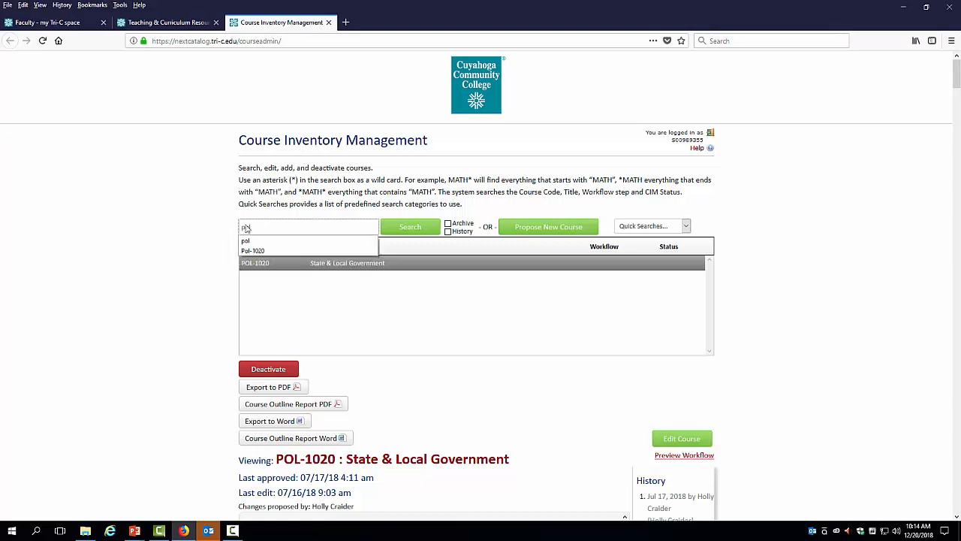
{"action": "left_click", "coordinate": [405, 230]}
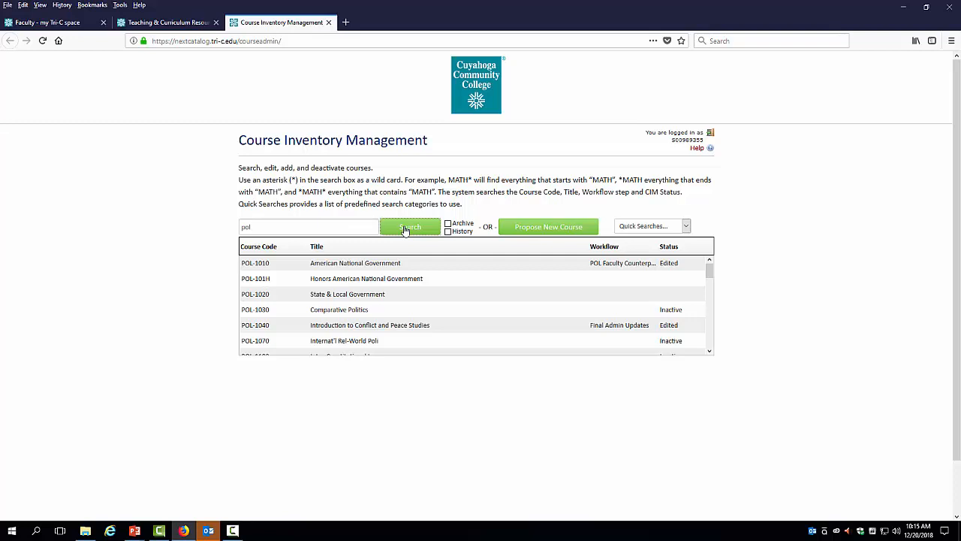
{"action": "left_click", "coordinate": [654, 269]}
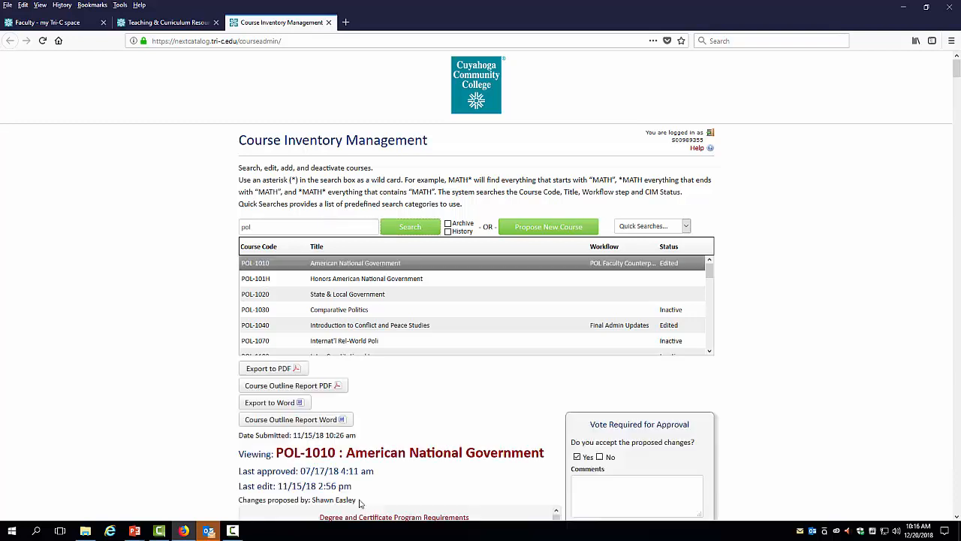
Open the POL-1020 State & Local Government course record for editing.
{"action": "left_click", "coordinate": [653, 296]}
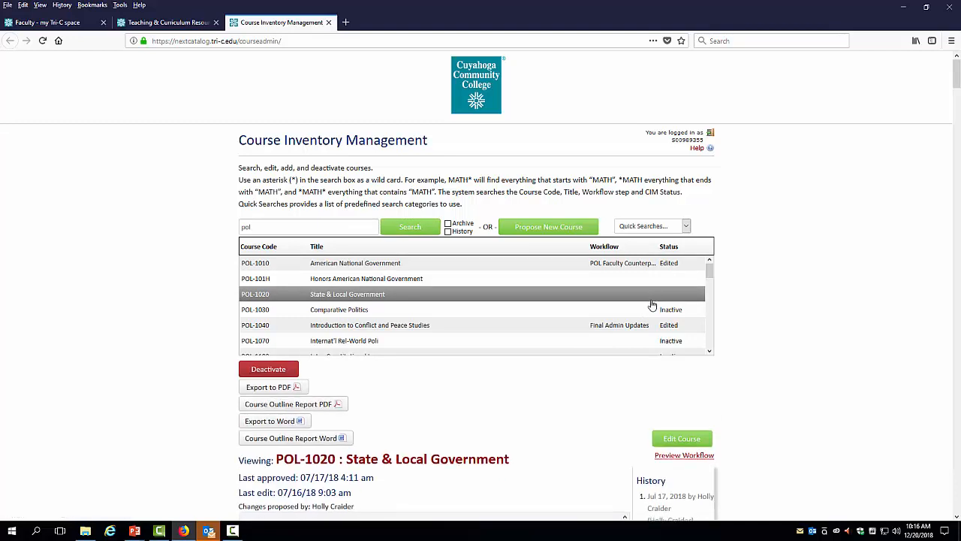
{"action": "left_click", "coordinate": [681, 438]}
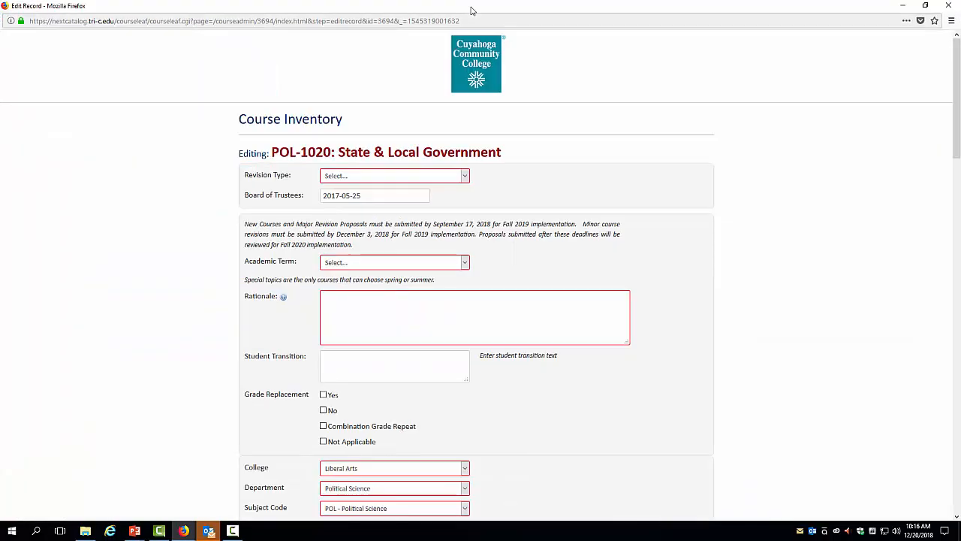
{"action": "left_click", "coordinate": [470, 11]}
Set the revision type to High Impact Revision and the academic term to Fall 2020.
{"action": "left_click", "coordinate": [464, 178]}
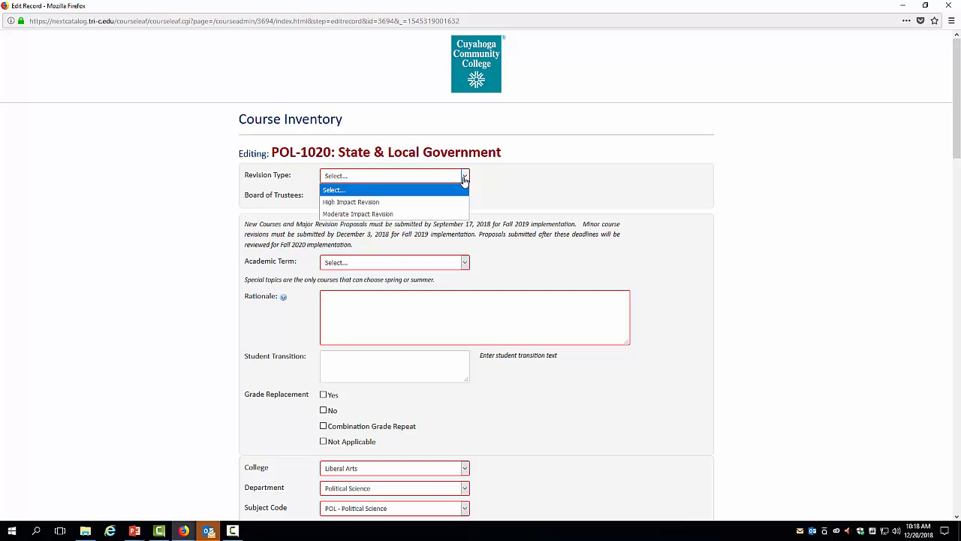
{"action": "left_click", "coordinate": [447, 202]}
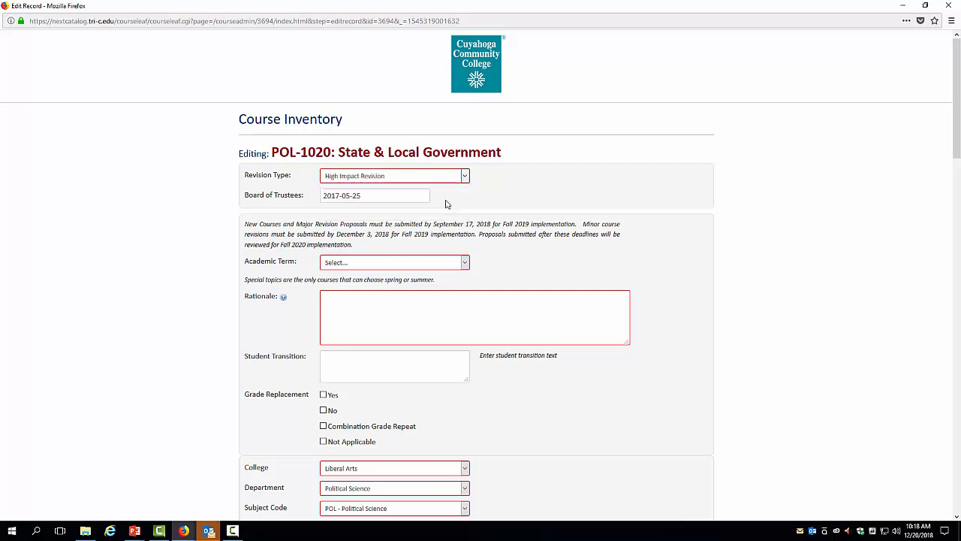
{"action": "left_click", "coordinate": [465, 263]}
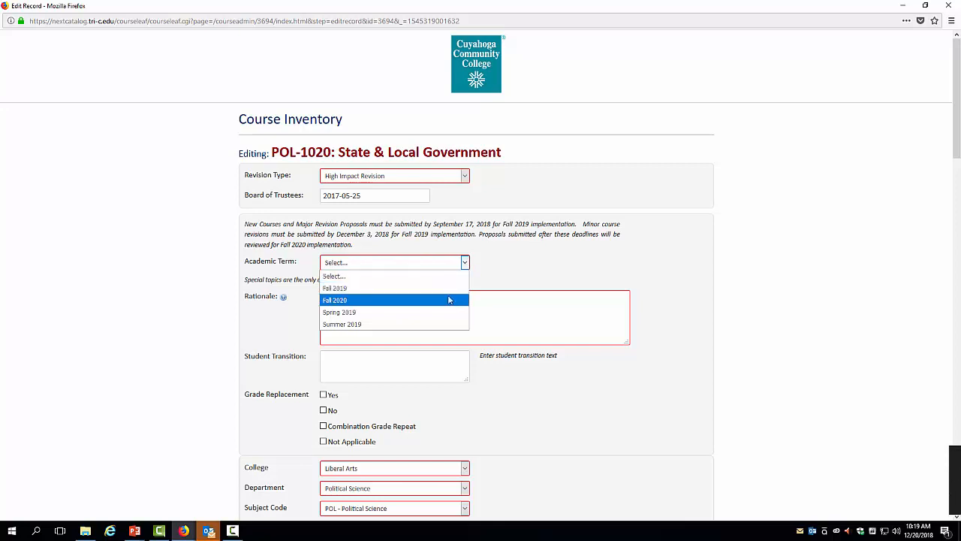
{"action": "left_click", "coordinate": [450, 300]}
Enter the rationale "Updating prerequisite, credit hours, outcomes, and resources.".
{"action": "left_click", "coordinate": [459, 295]}
{"action": "type", "text": "Updatin"}
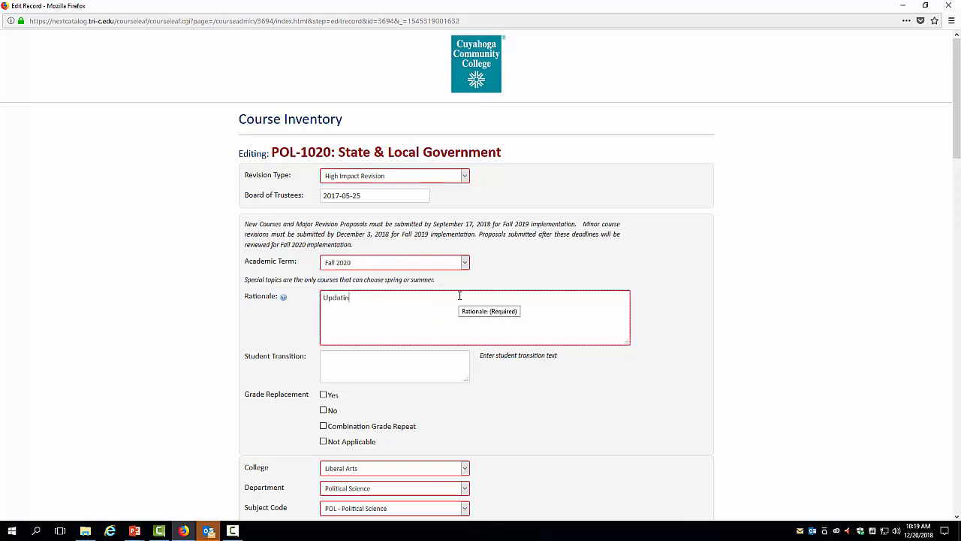
{"action": "type", "text": "g prerequisite, credit hours, outcomes"}
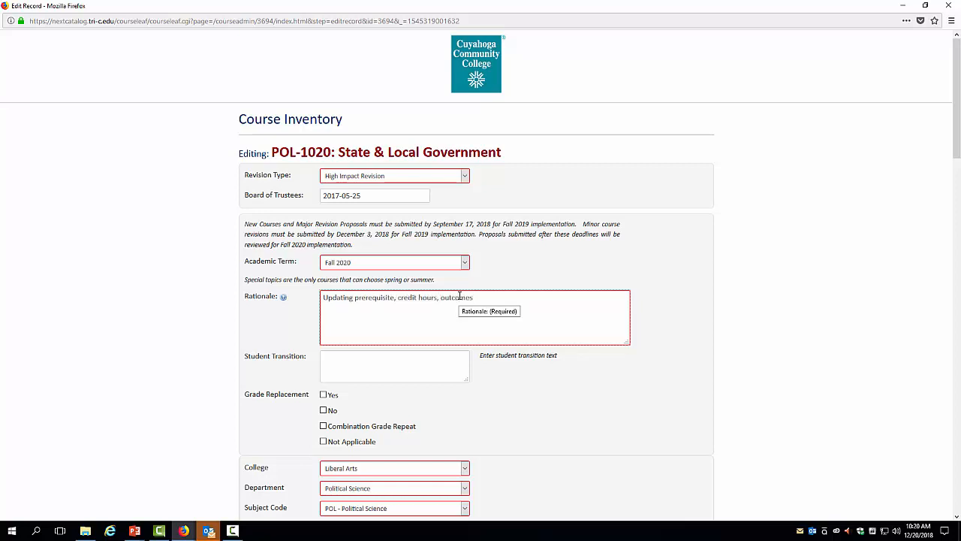
{"action": "type", "text": ", and resources."}
Choose Combination Grade Repeat for grade replacement and describe it as "POL-1010 and POL-1020 are equivalent to POL-1021".
{"action": "left_click", "coordinate": [323, 395]}
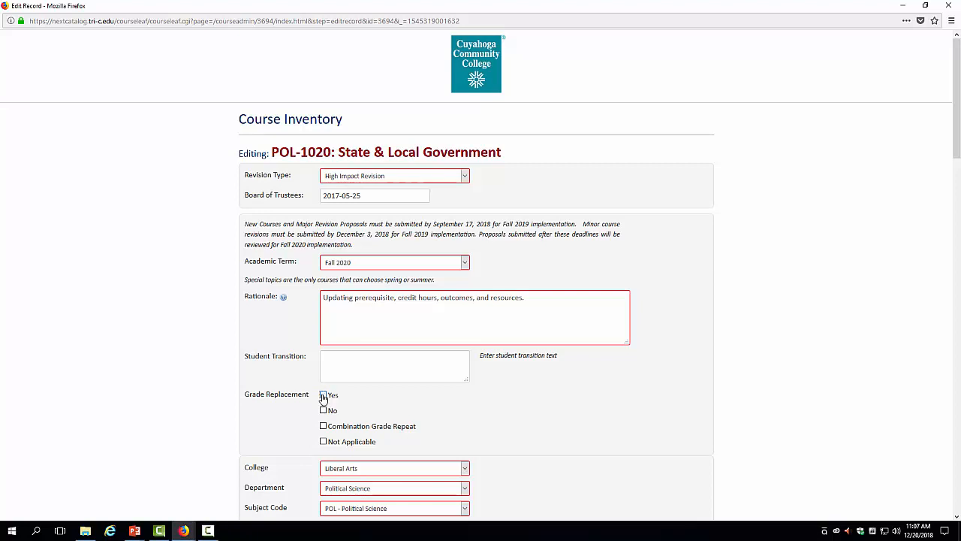
{"action": "left_click", "coordinate": [323, 426]}
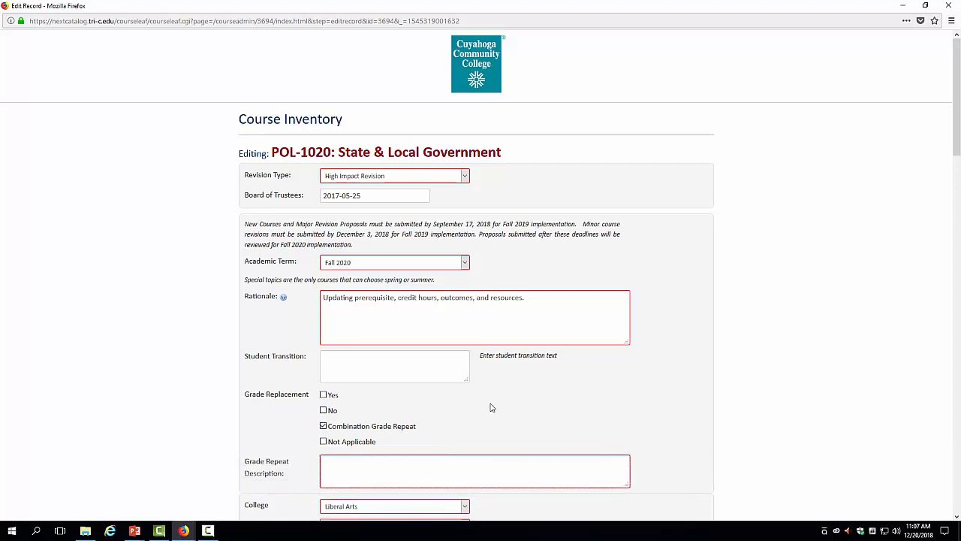
{"action": "type", "text": "POL-1010 and POL-1020"}
{"action": "type", "text": "are equivalent to POL-1021"}
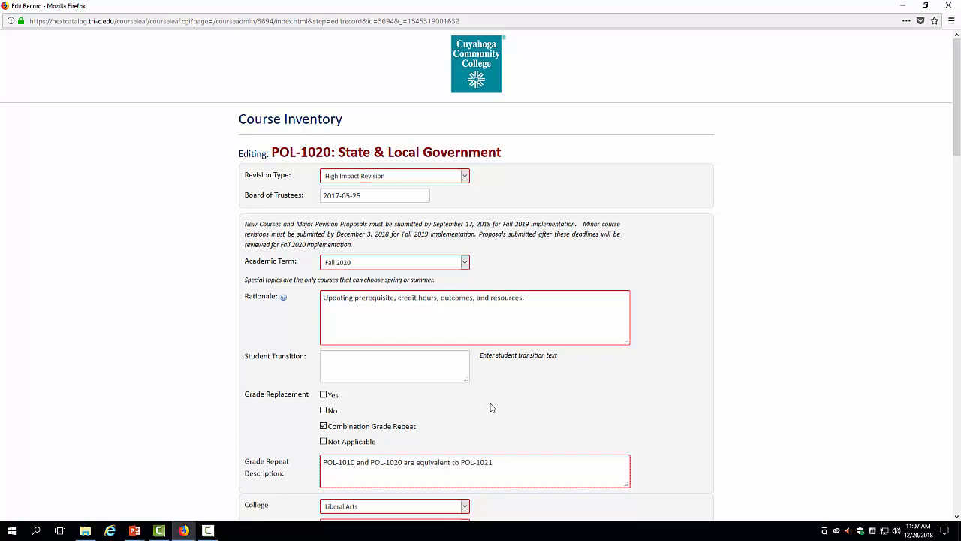
{"action": "left_click", "coordinate": [323, 410]}
Change the course number to 1021.
{"action": "scroll", "coordinate": [674, 430], "scroll_direction": "down", "scroll_amount": 1}
{"action": "scroll", "coordinate": [674, 430], "scroll_direction": "down", "scroll_amount": 5}
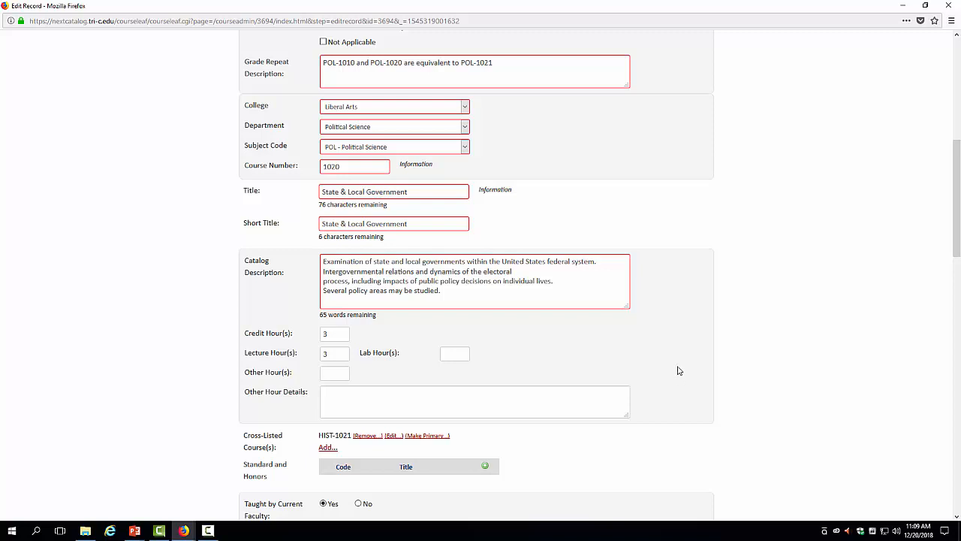
{"action": "left_click", "coordinate": [344, 166]}
{"action": "type", "text": "1"}
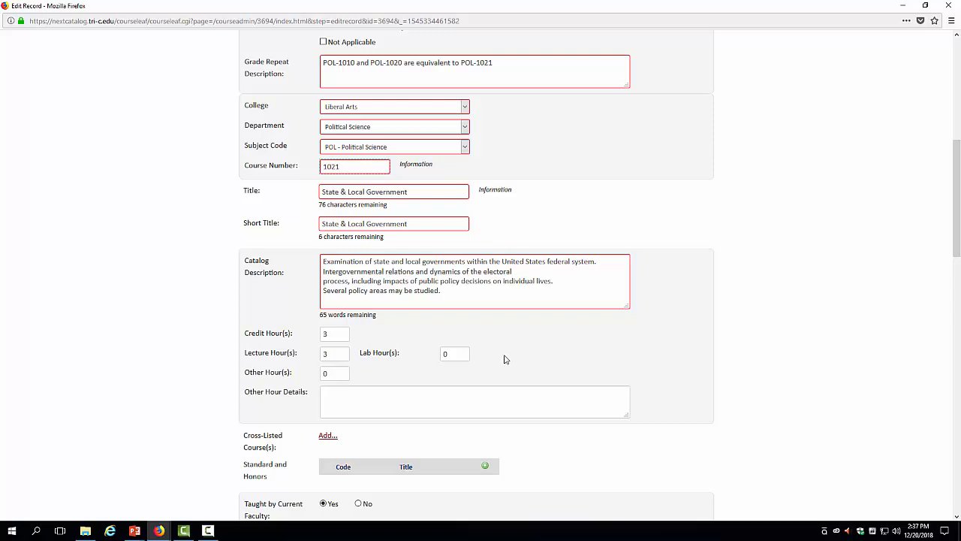
Set the lab hours to 3, the credit hours to 4 and the other hours to 12.
{"action": "left_click", "coordinate": [458, 355]}
{"action": "type", "text": "3"}
{"action": "left_click_drag", "start_coordinate": [331, 333], "coordinate": [306, 333]}
{"action": "type", "text": "4"}
{"action": "left_click_drag", "start_coordinate": [336, 371], "coordinate": [302, 380]}
{"action": "type", "text": "12"}
Enter the other hour details "12 hours per week of Field Experience at assigned clinical site for 15 weeks.".
{"action": "left_click", "coordinate": [353, 395]}
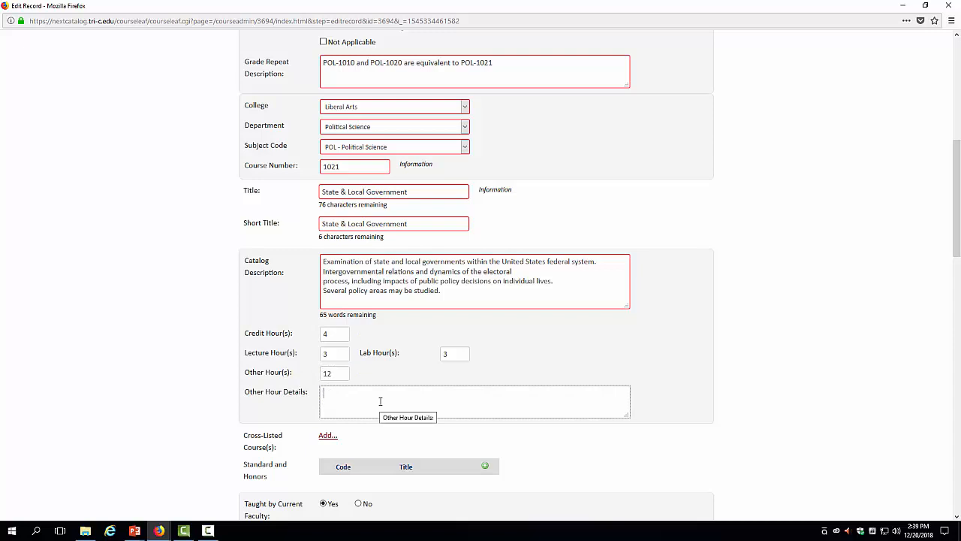
{"action": "type", "text": "12 hours per week of Field Experience at assigne"}
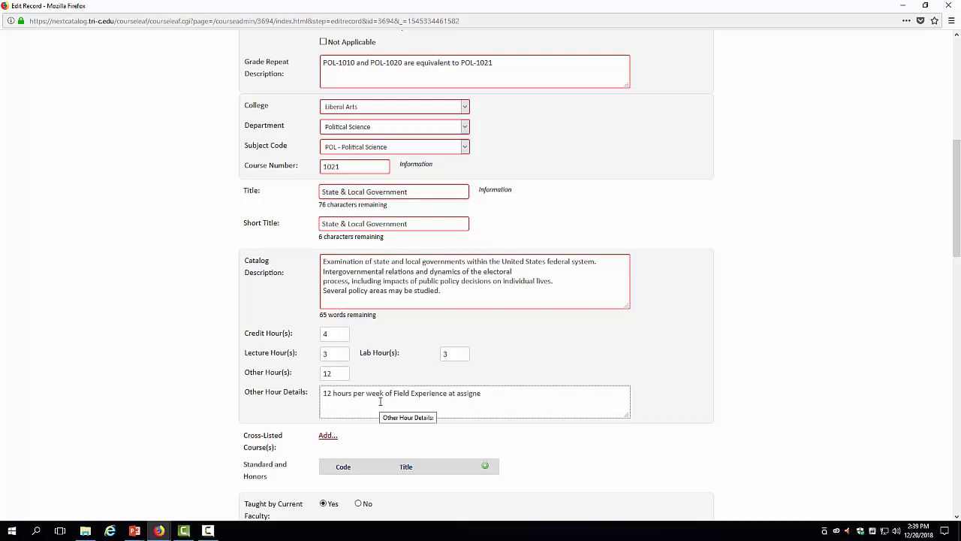
{"action": "type", "text": "d clinical site for 15 weeks."}
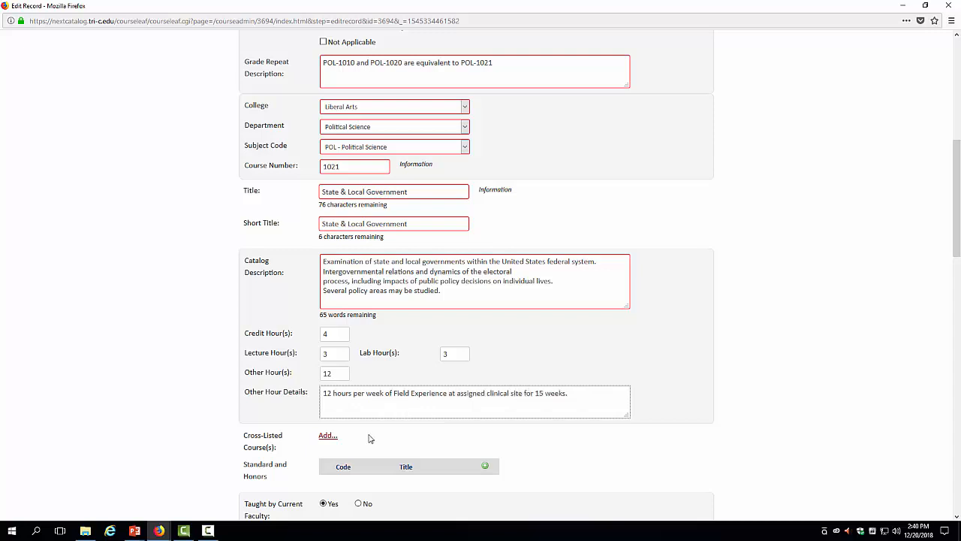
Add a cross-listed course with subject HIST - History, number 1021, college Liberal Arts and department History.
{"action": "left_click", "coordinate": [328, 436]}
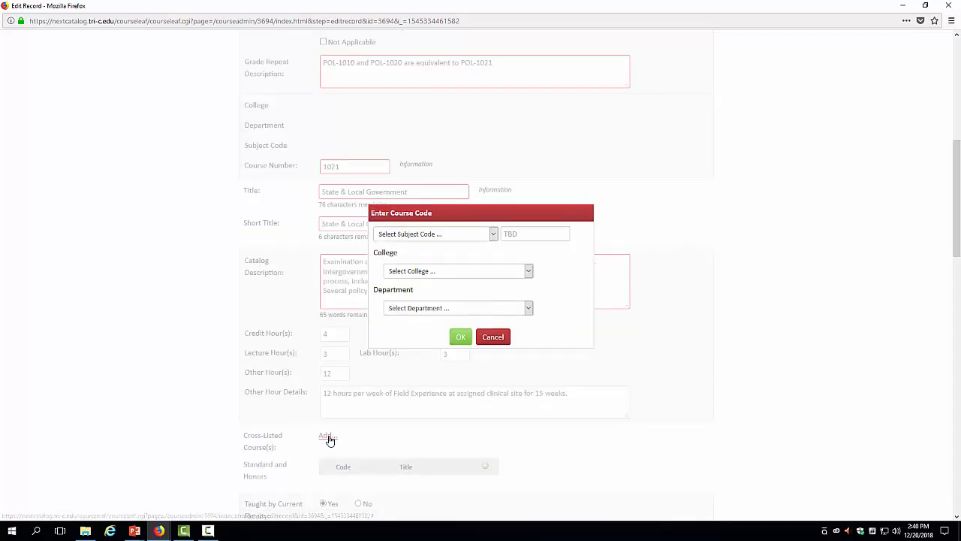
{"action": "left_click", "coordinate": [492, 237]}
{"action": "type", "text": "hist"}
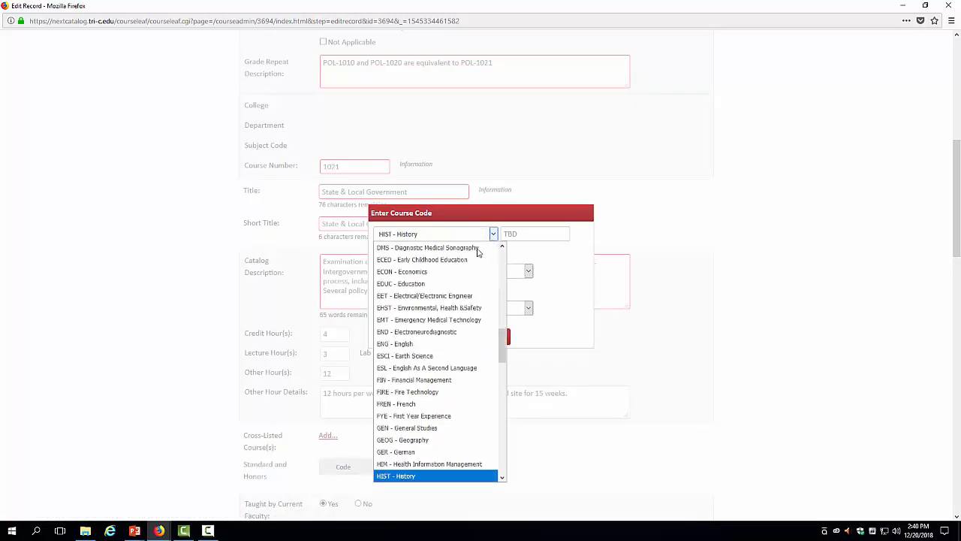
{"action": "left_click", "coordinate": [414, 475]}
{"action": "left_click", "coordinate": [529, 233]}
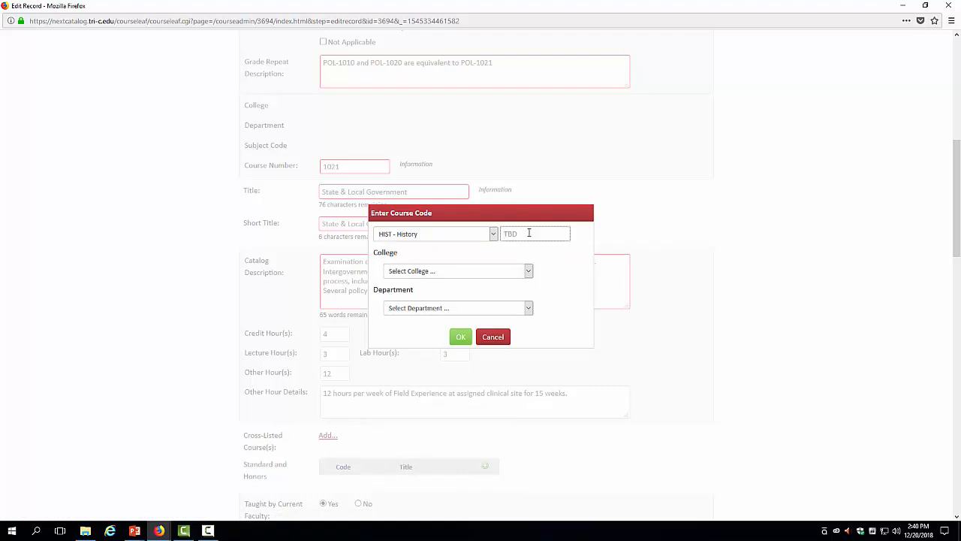
{"action": "type", "text": "1021"}
{"action": "left_click", "coordinate": [528, 271]}
{"action": "left_click", "coordinate": [494, 377]}
{"action": "left_click", "coordinate": [528, 308]}
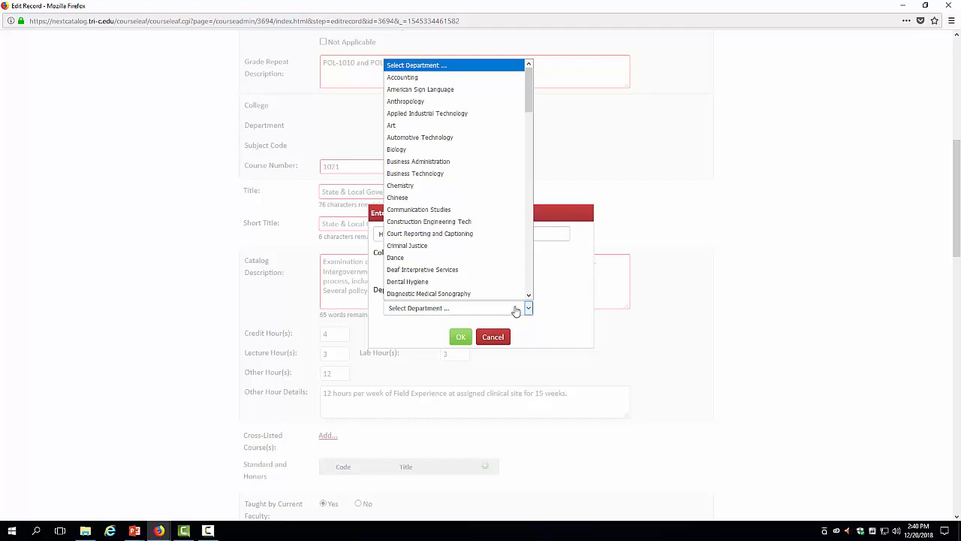
{"action": "scroll", "coordinate": [515, 310], "scroll_direction": "down", "scroll_amount": 6}
{"action": "left_click", "coordinate": [510, 308]}
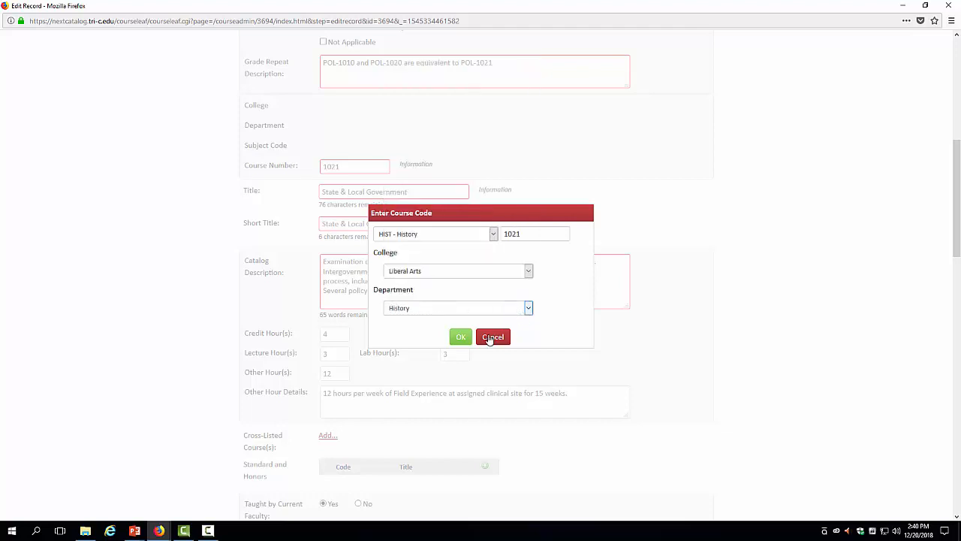
{"action": "left_click", "coordinate": [458, 337]}
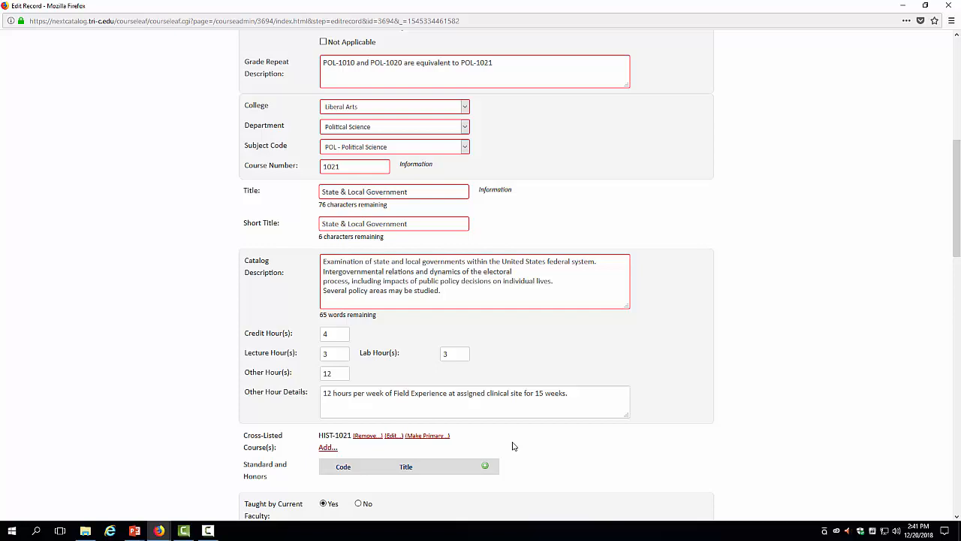
Replace the prerequisite and corequisite text with "ENG-0990 Language Fundamentals I, or appropriate score on English Placement Test, or concurrent enrollment.".
{"action": "scroll", "coordinate": [695, 458], "scroll_direction": "down", "scroll_amount": 2}
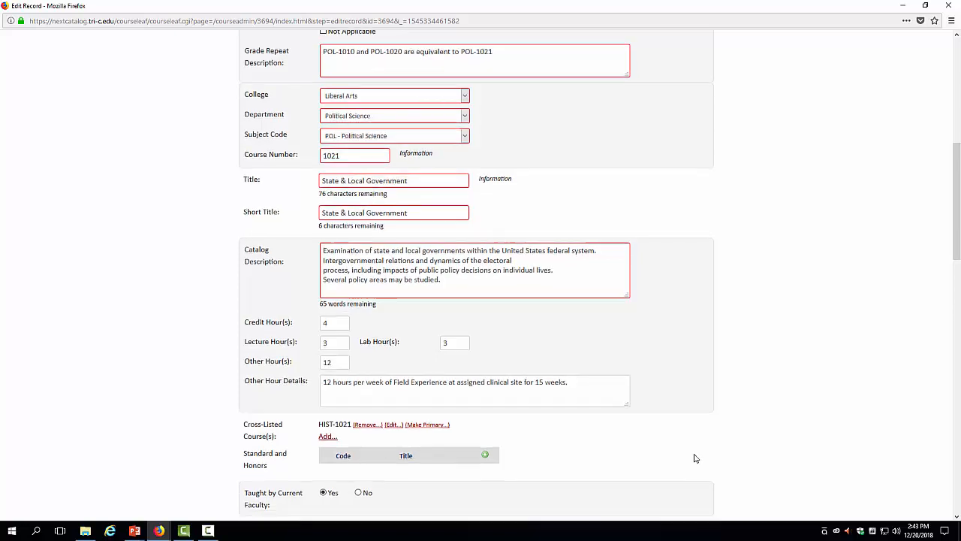
{"action": "scroll", "coordinate": [695, 458], "scroll_direction": "down", "scroll_amount": 8}
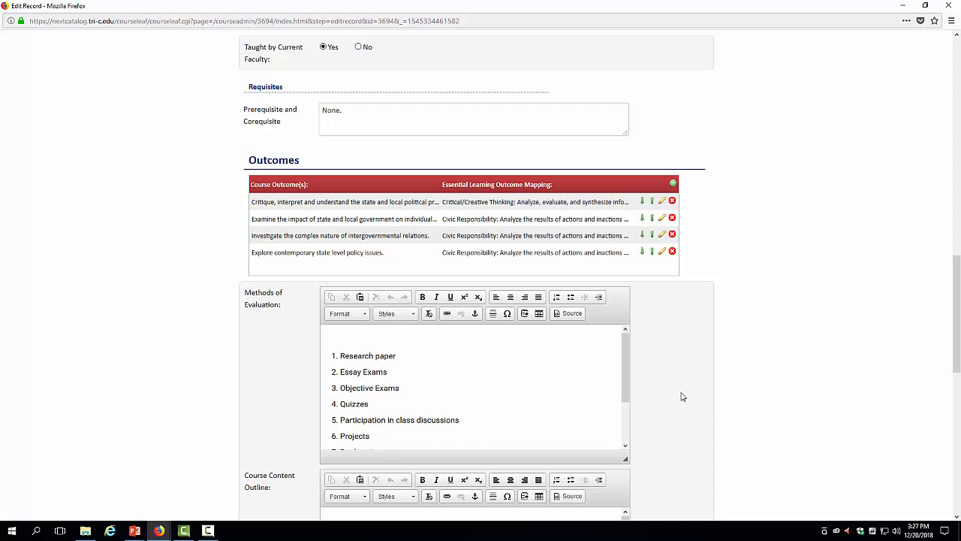
{"action": "left_click_drag", "start_coordinate": [341, 105], "coordinate": [287, 113]}
{"action": "key", "text": "BackSpace"}
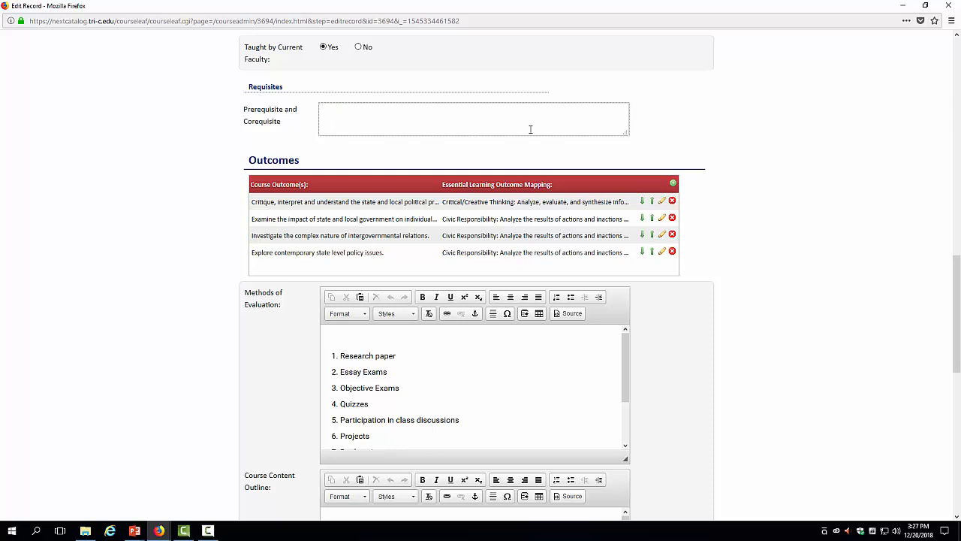
{"action": "type", "text": "ENG-"}
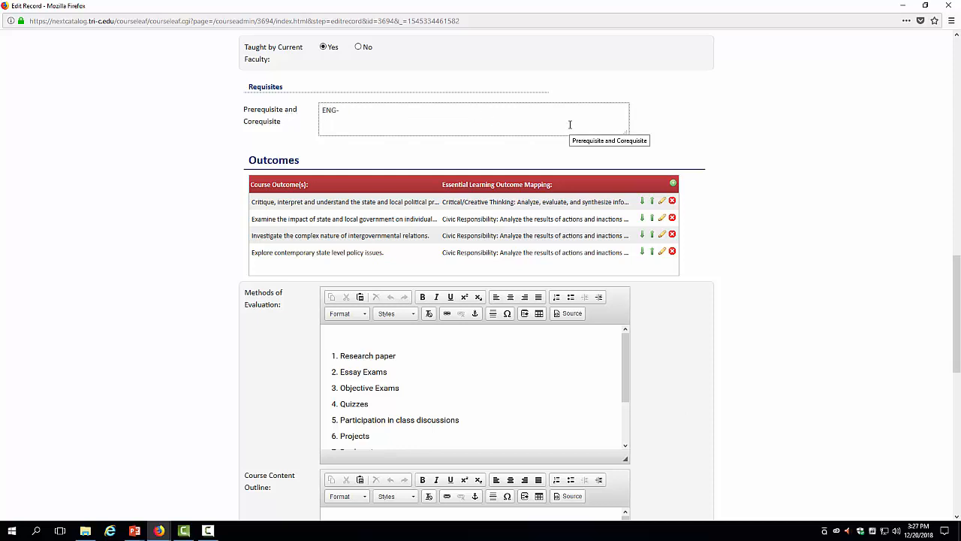
{"action": "type", "text": "0990 Language Fundamentals I"}
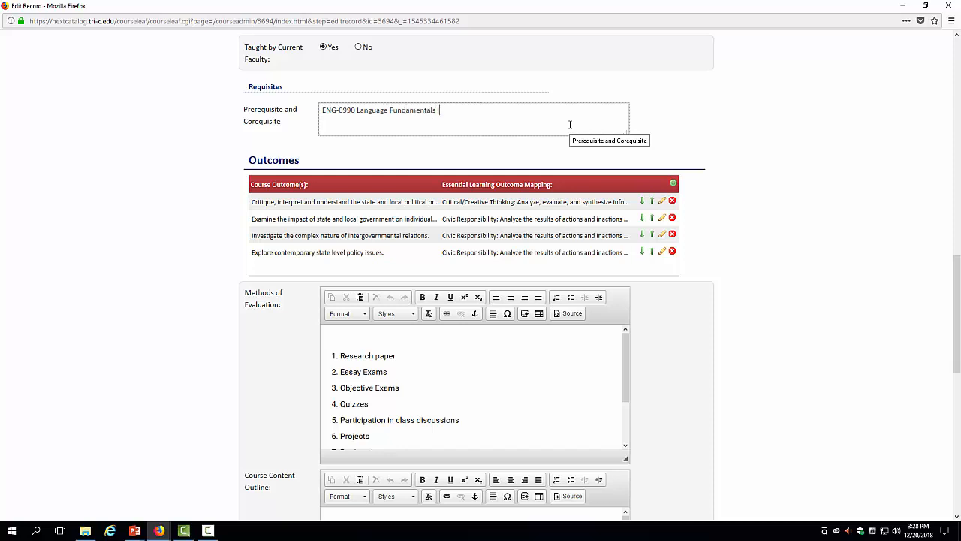
{"action": "type", "text": ", or appropriate scor"}
{"action": "type", "text": "e on English Placement Test, or con"}
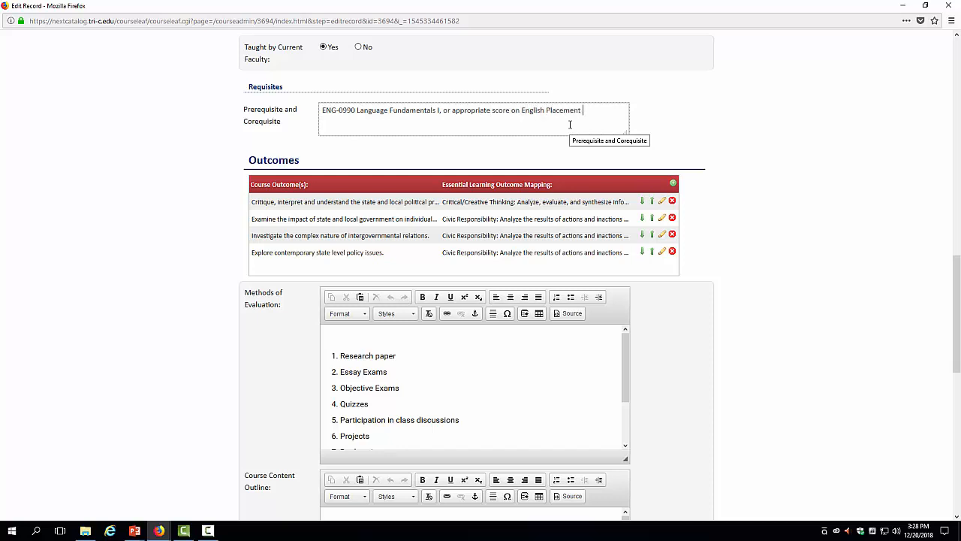
{"action": "type", "text": "current enrollment."}
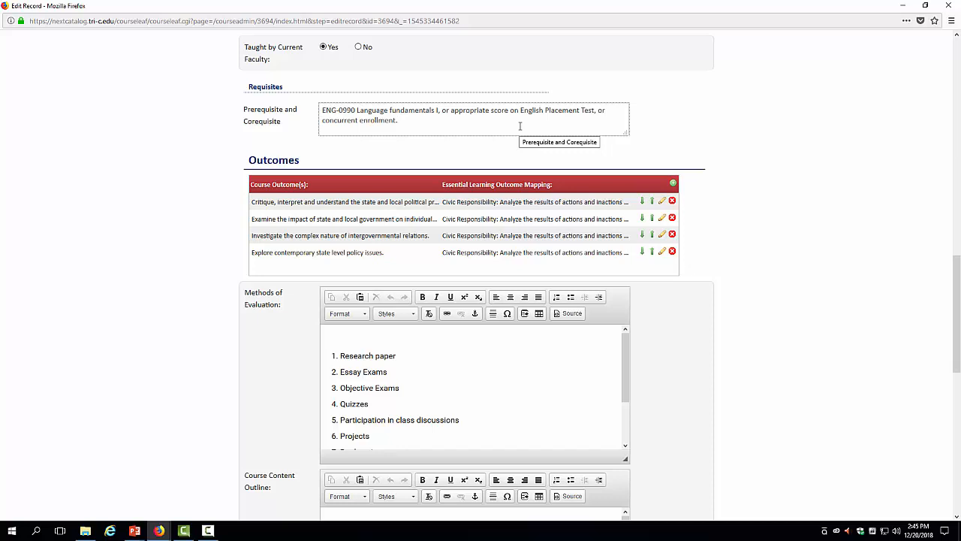
Add the Critical/Creative Thinking mapping to the first course outcome, check its objectives and save the outcome.
{"action": "left_click", "coordinate": [662, 202]}
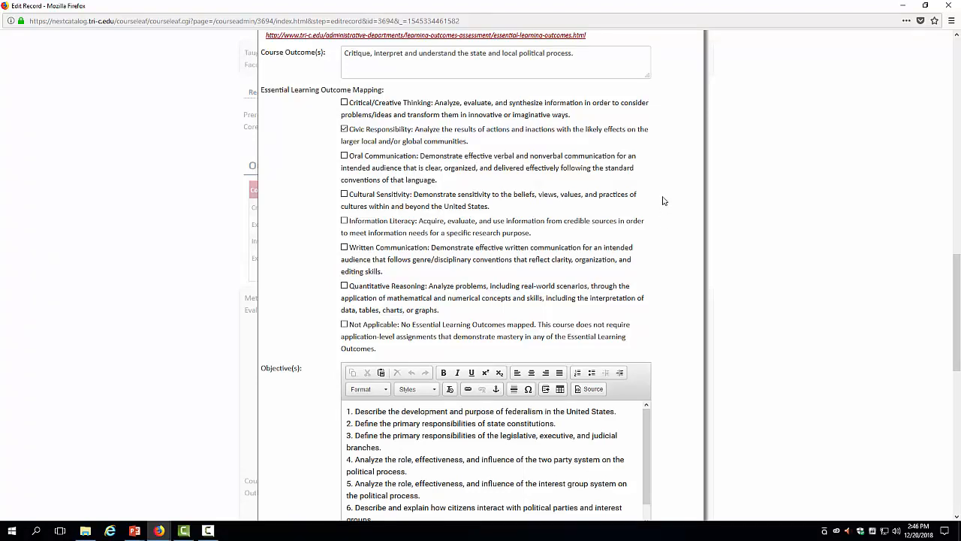
{"action": "left_click", "coordinate": [603, 59]}
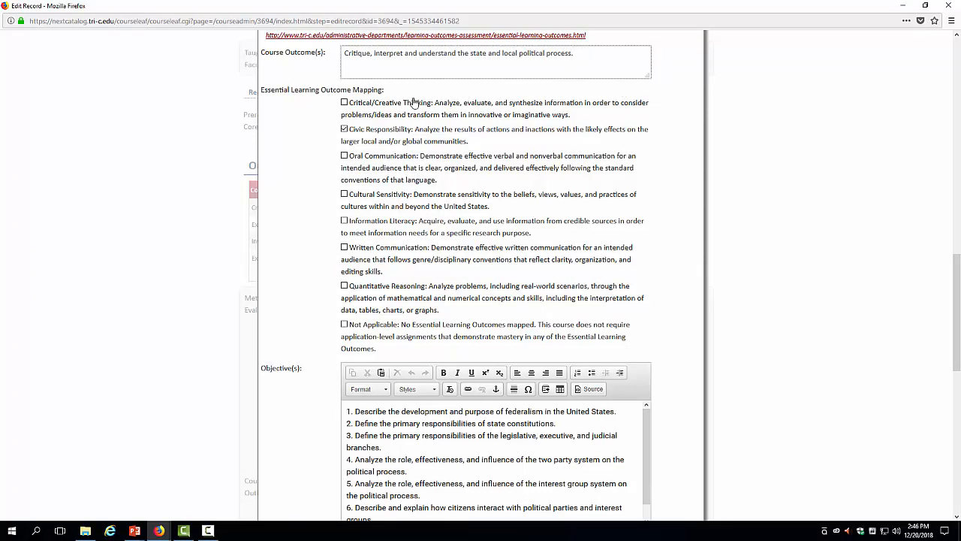
{"action": "left_click", "coordinate": [344, 103]}
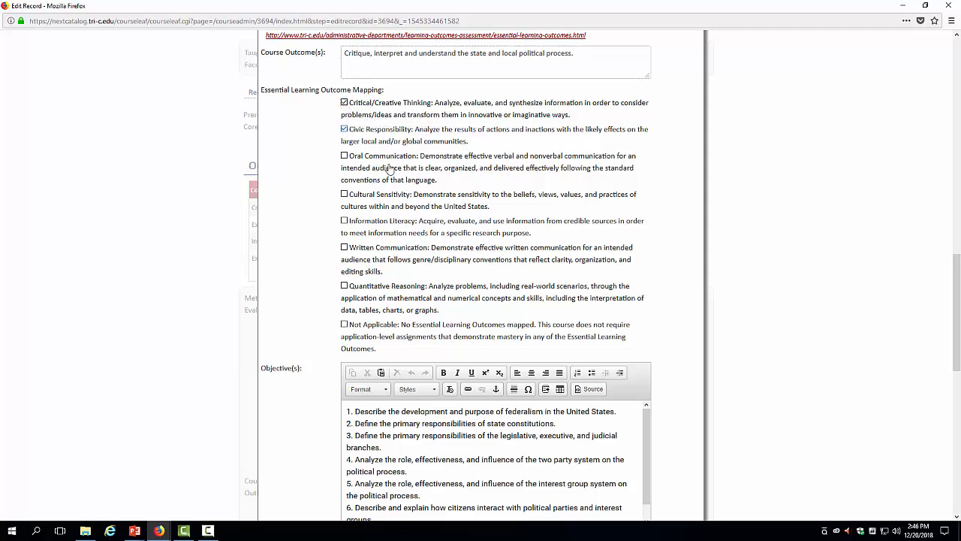
{"action": "left_click", "coordinate": [519, 428]}
{"action": "scroll", "coordinate": [519, 428], "scroll_direction": "down", "scroll_amount": 1}
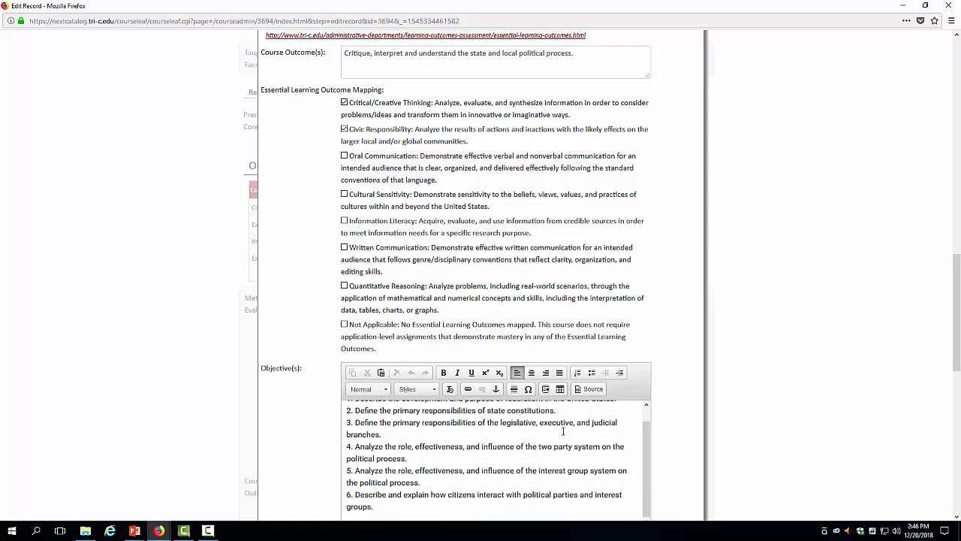
{"action": "scroll", "coordinate": [658, 436], "scroll_direction": "down", "scroll_amount": 3}
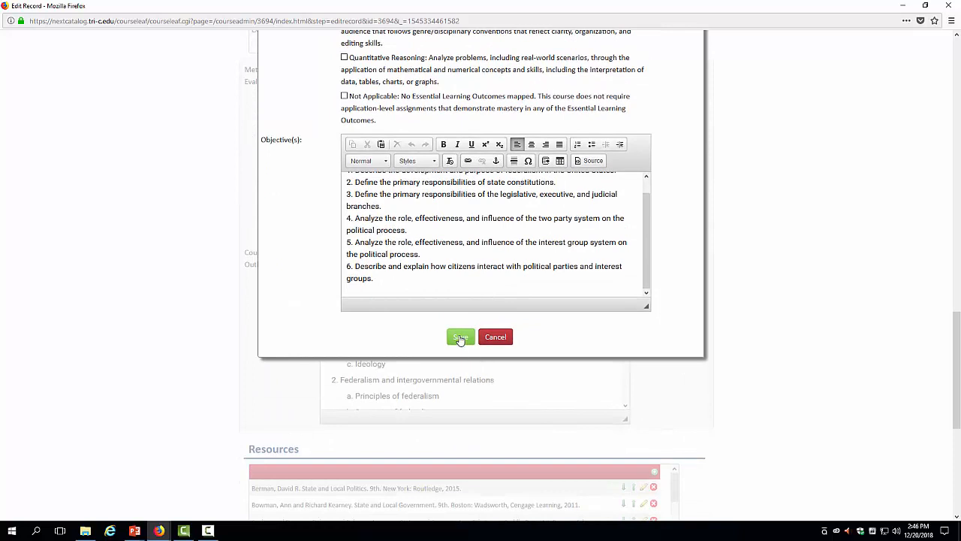
{"action": "left_click", "coordinate": [460, 337]}
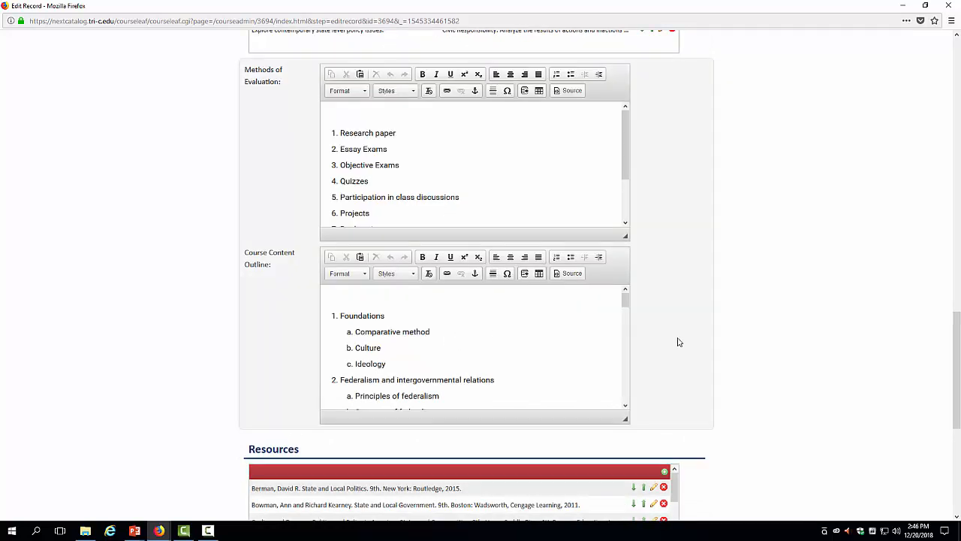
Start a new course outcome called "Sample Outcome" and map it to Critical/Creative Thinking.
{"action": "scroll", "coordinate": [678, 342], "scroll_direction": "up", "scroll_amount": 3}
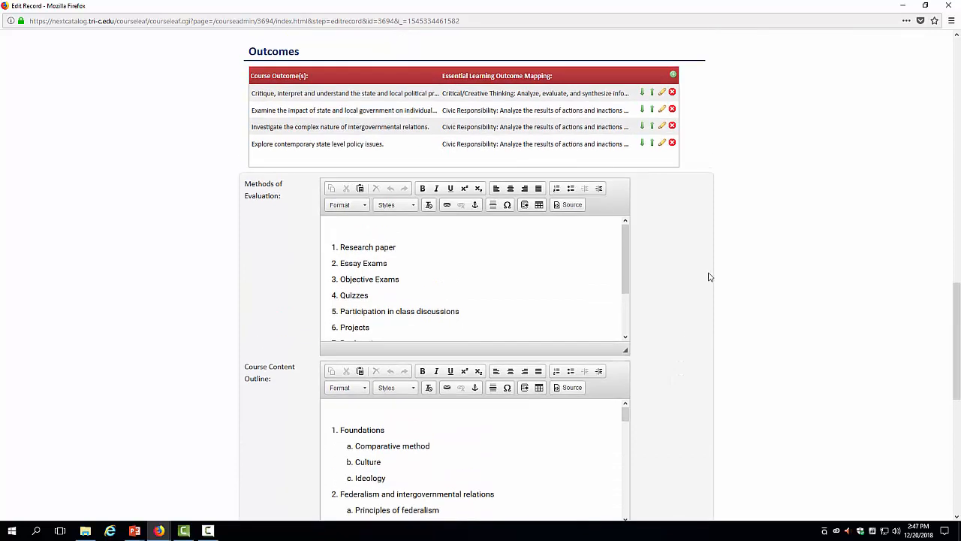
{"action": "left_click", "coordinate": [673, 77]}
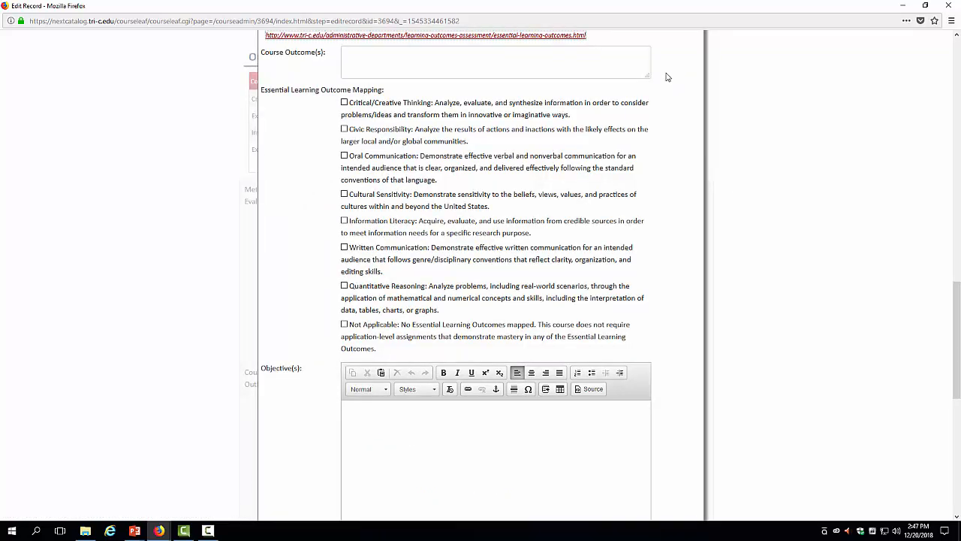
{"action": "left_click", "coordinate": [637, 68]}
{"action": "type", "text": "Sample Outcome"}
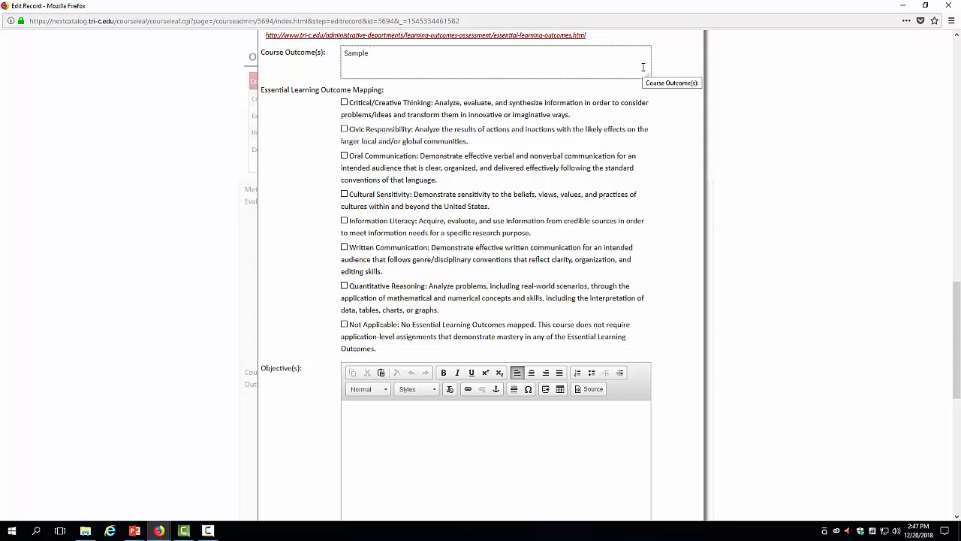
{"action": "left_click", "coordinate": [345, 103]}
Enter Sample Objective 1, Sample Objective 2 and Sample Objective 3 as a numbered list of objectives and save the new outcome.
{"action": "left_click", "coordinate": [371, 415]}
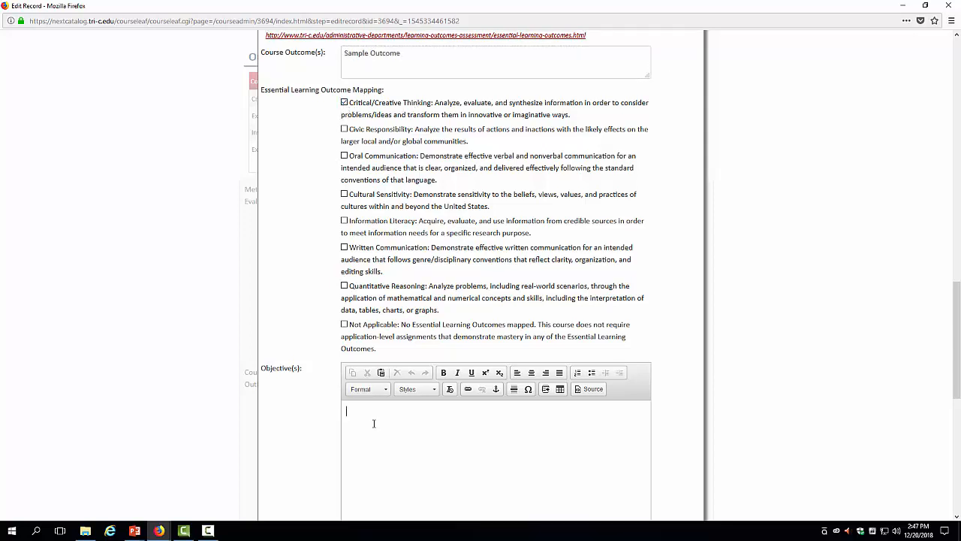
{"action": "type", "text": "Sample Objective 1"}
{"action": "key", "text": "Return"}
{"action": "type", "text": "Sample Objective 2 Sample O"}
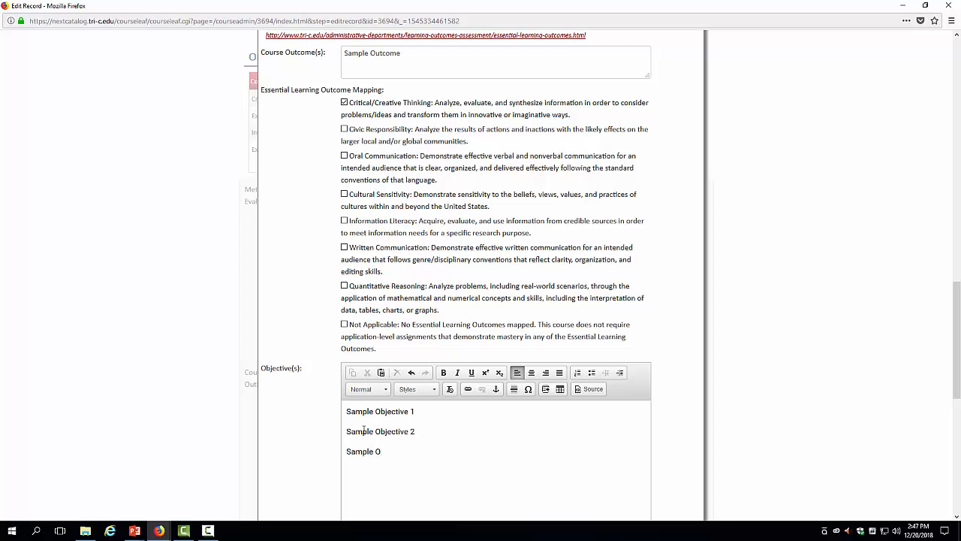
{"action": "type", "text": "bjective 3"}
{"action": "key", "text": "ctrl+a"}
{"action": "left_click", "coordinate": [578, 373]}
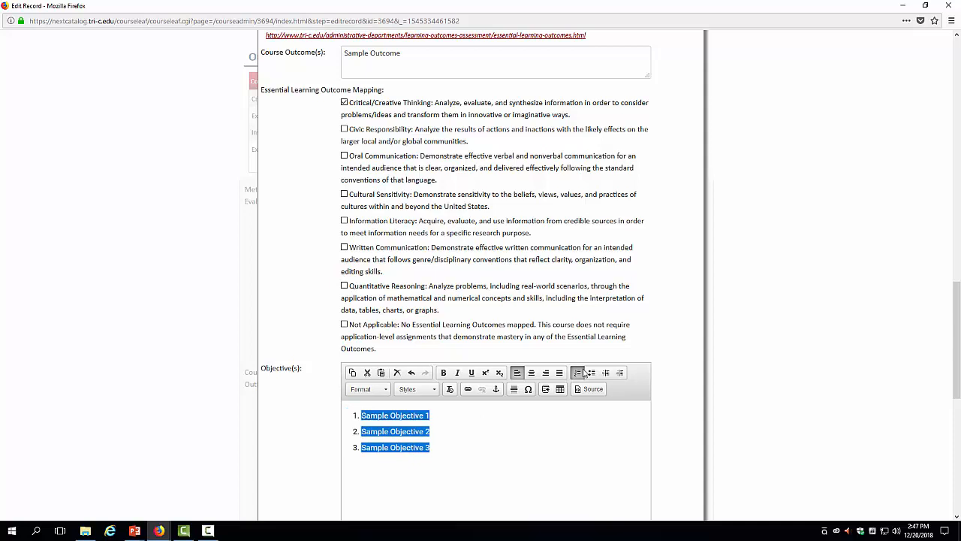
{"action": "left_click", "coordinate": [538, 447]}
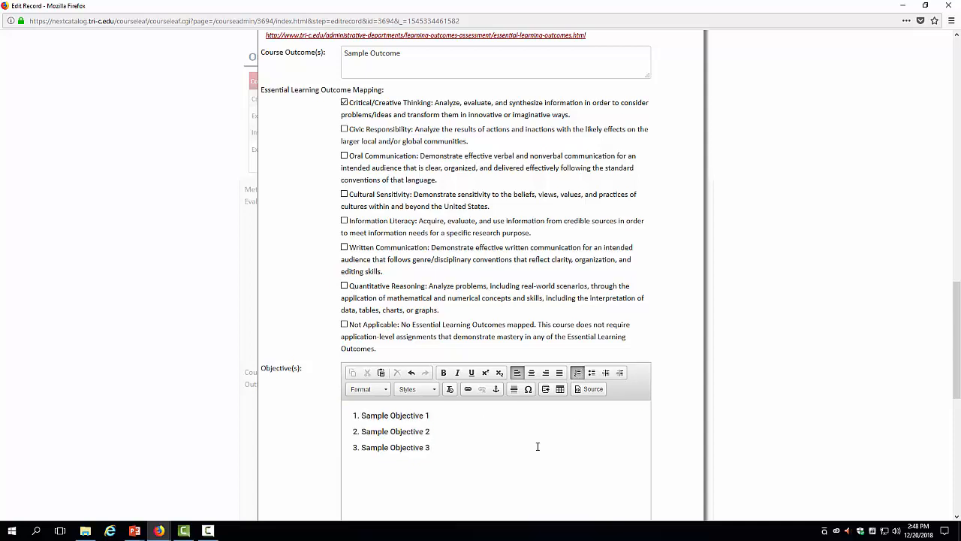
{"action": "scroll", "coordinate": [538, 446], "scroll_direction": "down", "scroll_amount": 3}
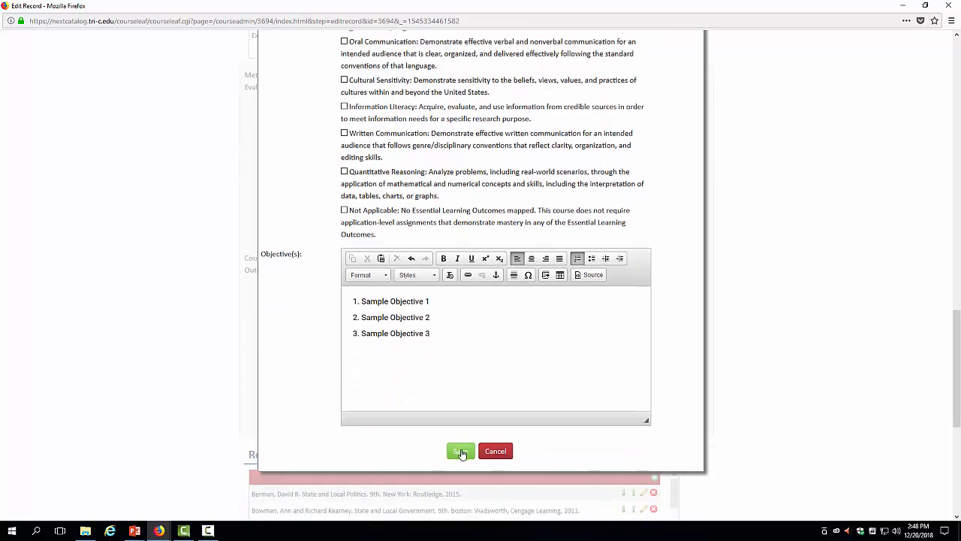
{"action": "left_click", "coordinate": [461, 452]}
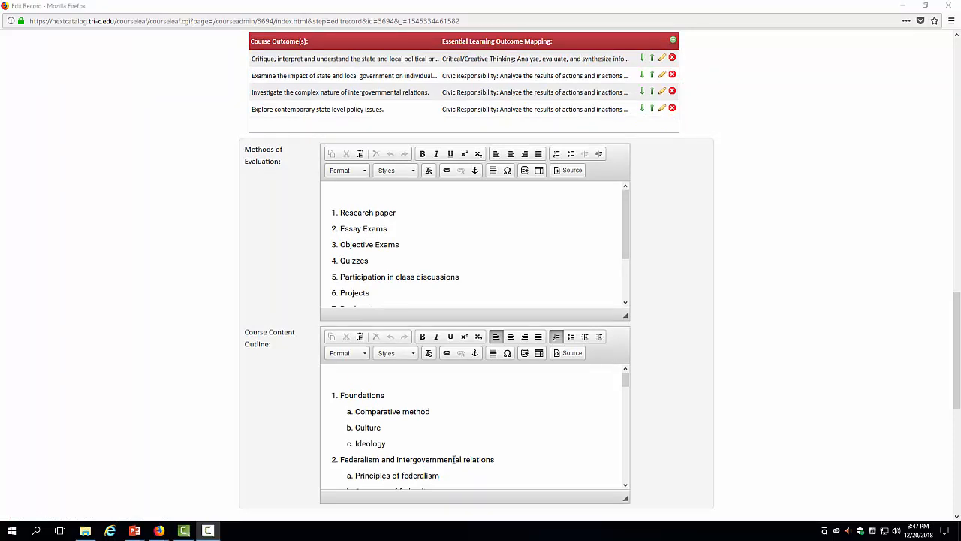
Insert "Sample Method" after Projects in the methods of evaluation list and try indenting and outdenting that item.
{"action": "left_click", "coordinate": [405, 293]}
{"action": "key", "text": "Return"}
{"action": "type", "text": "Sample Me"}
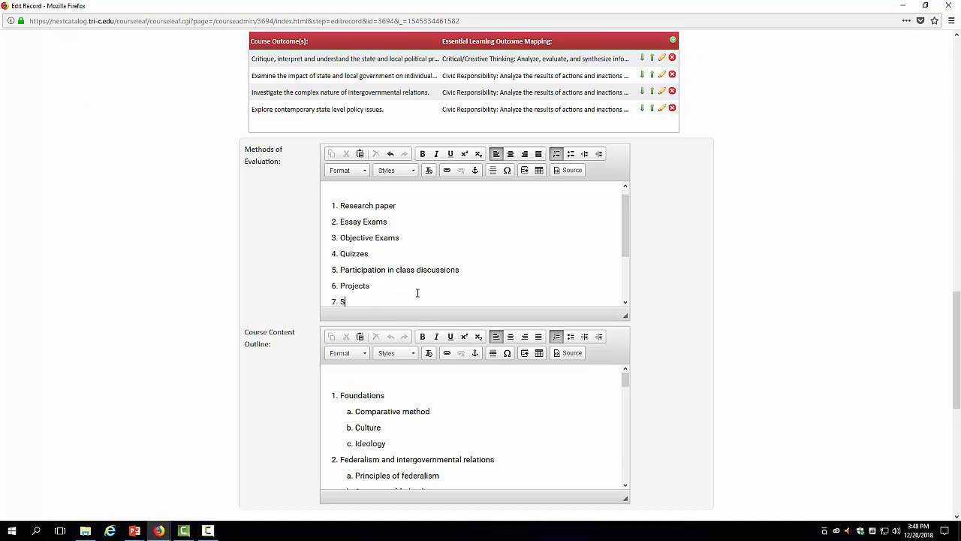
{"action": "type", "text": "thod"}
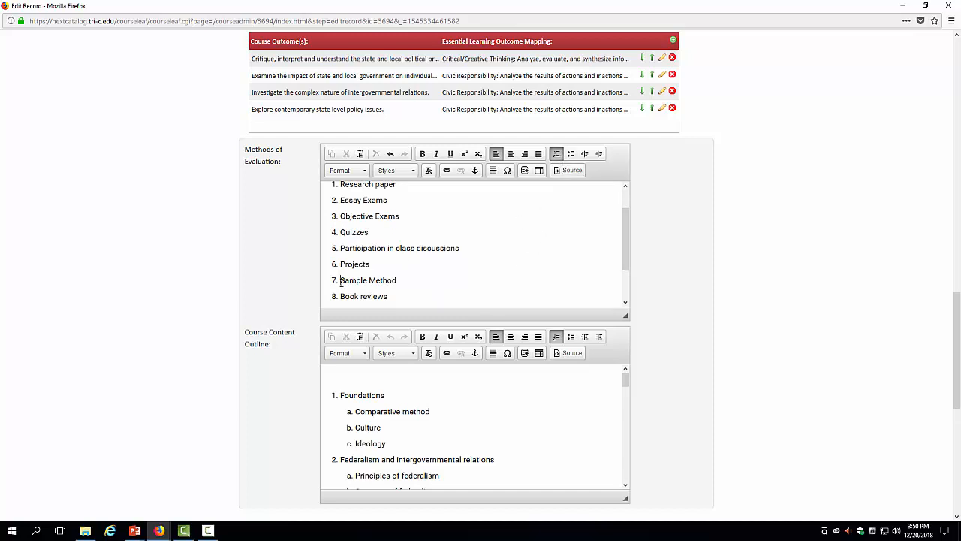
{"action": "key", "text": "Tab"}
{"action": "left_click", "coordinate": [585, 153]}
Change the first State and Local Politics resource to type Manual, edition 10th and year 2018, and save it.
{"action": "scroll", "coordinate": [732, 233], "scroll_direction": "down", "scroll_amount": 5}
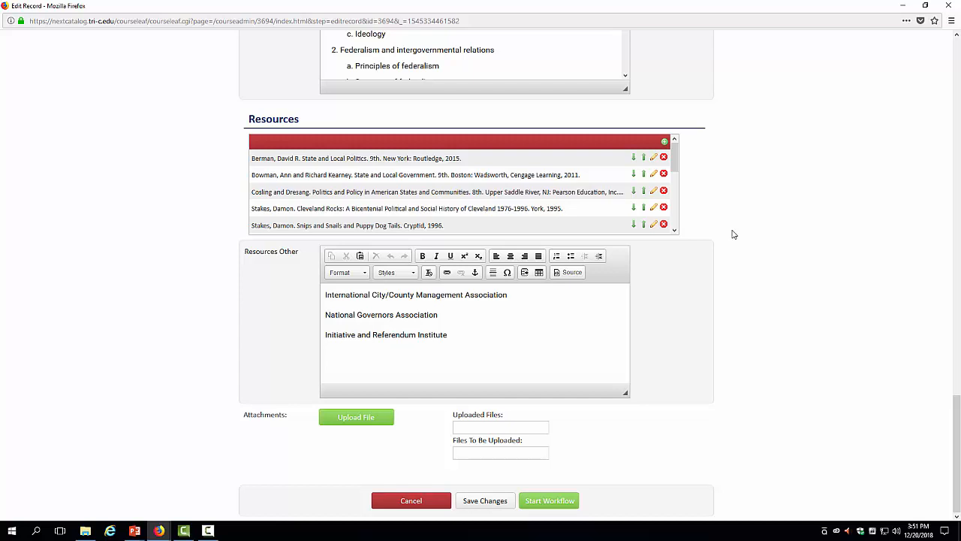
{"action": "left_click", "coordinate": [653, 158]}
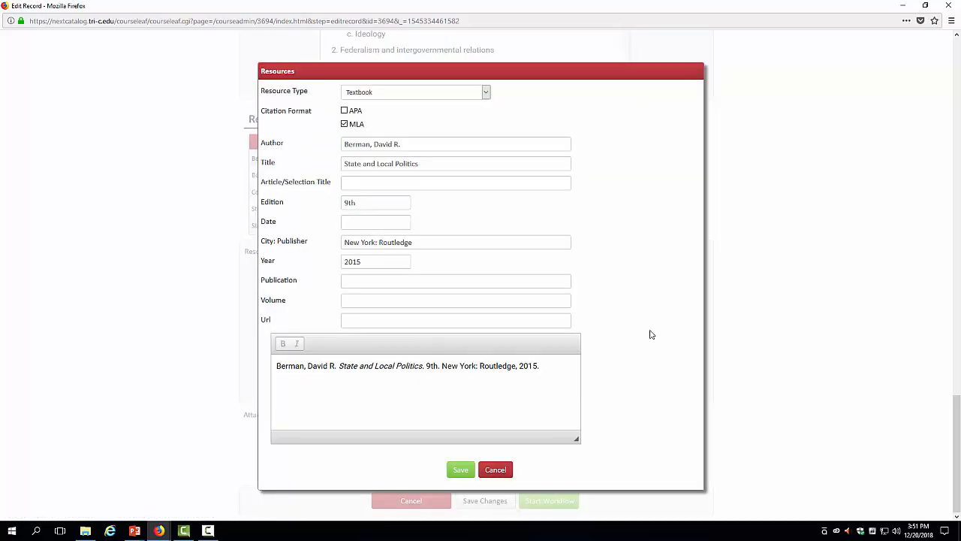
{"action": "left_click", "coordinate": [485, 92]}
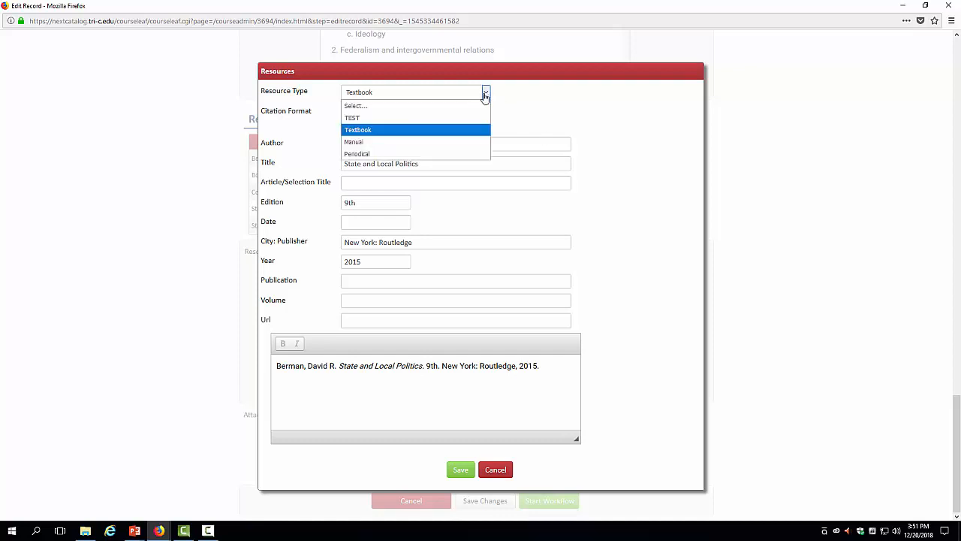
{"action": "left_click", "coordinate": [469, 140]}
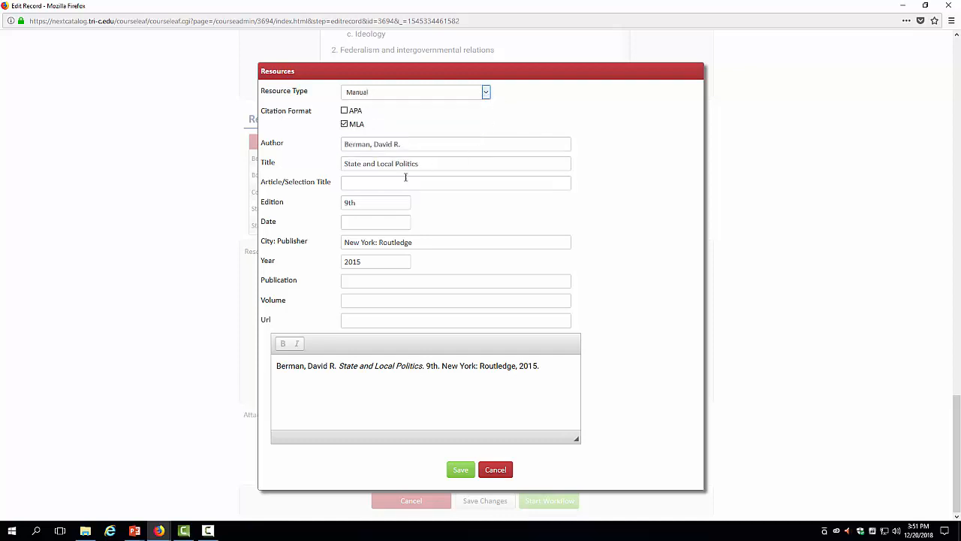
{"action": "left_click_drag", "start_coordinate": [375, 201], "coordinate": [333, 205]}
{"action": "type", "text": "10th"}
{"action": "left_click", "coordinate": [377, 264]}
{"action": "key", "text": "BackSpace"}
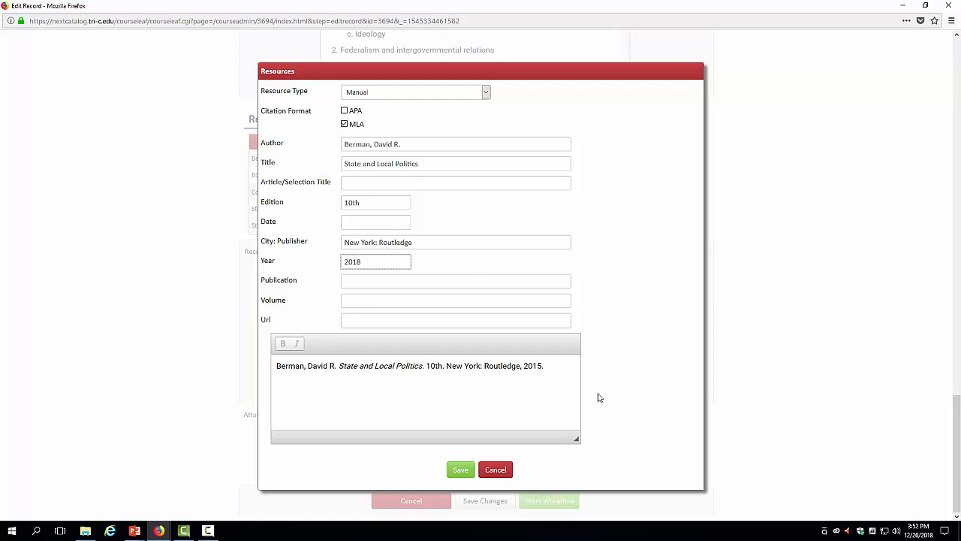
{"action": "left_click", "coordinate": [463, 470]}
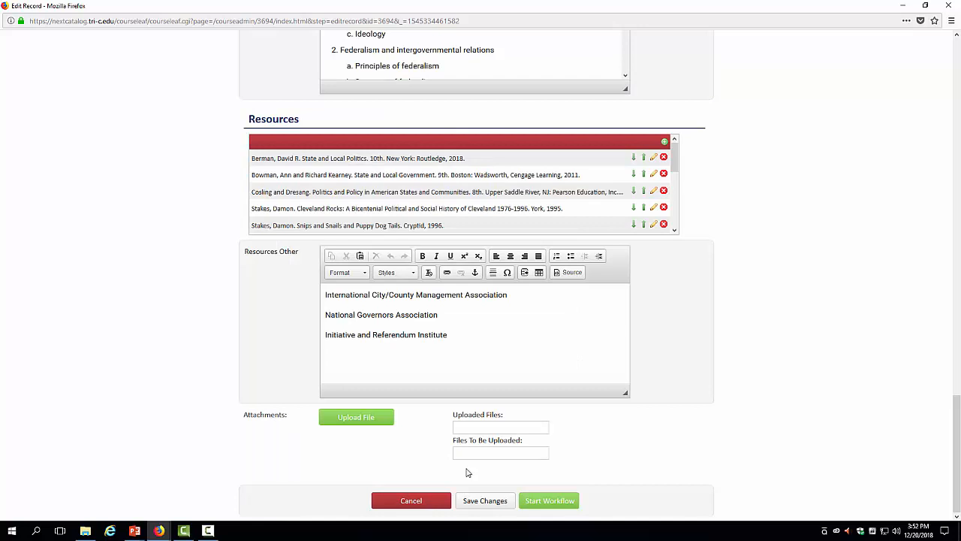
Add a Textbook resource with "Sample Text" as the author and 2018 as the date, and save it.
{"action": "left_click", "coordinate": [664, 142]}
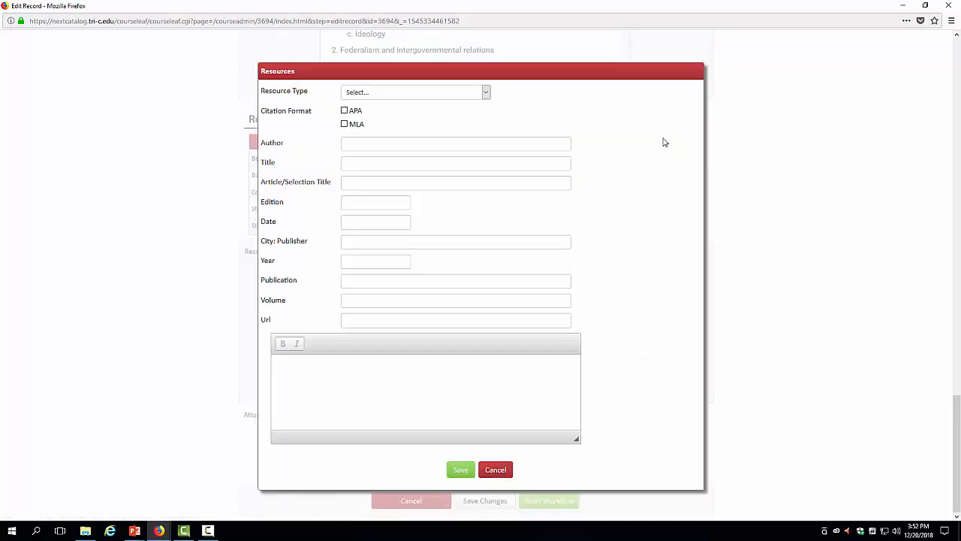
{"action": "left_click", "coordinate": [485, 91]}
{"action": "left_click", "coordinate": [471, 132]}
{"action": "left_click", "coordinate": [449, 142]}
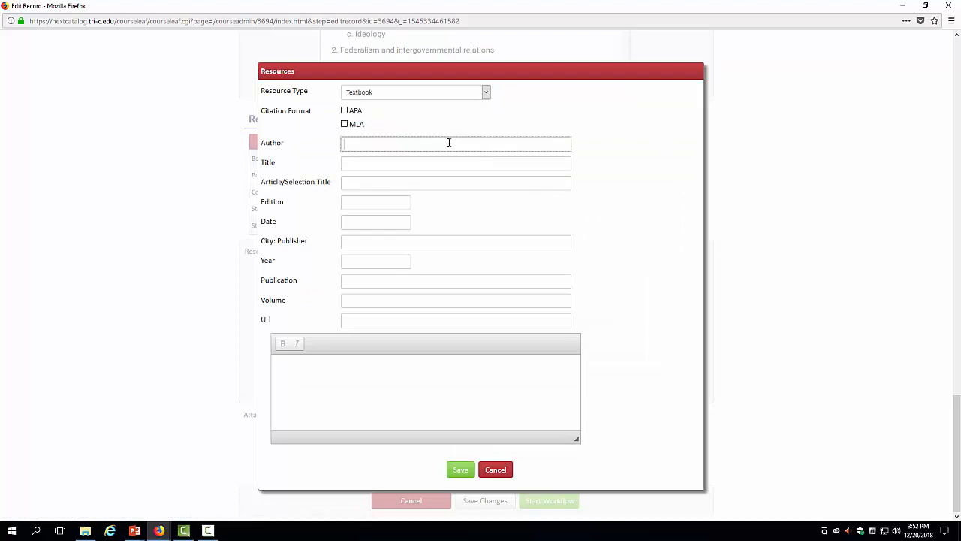
{"action": "type", "text": "Sample Text"}
{"action": "left_click", "coordinate": [381, 221]}
{"action": "type", "text": "2018"}
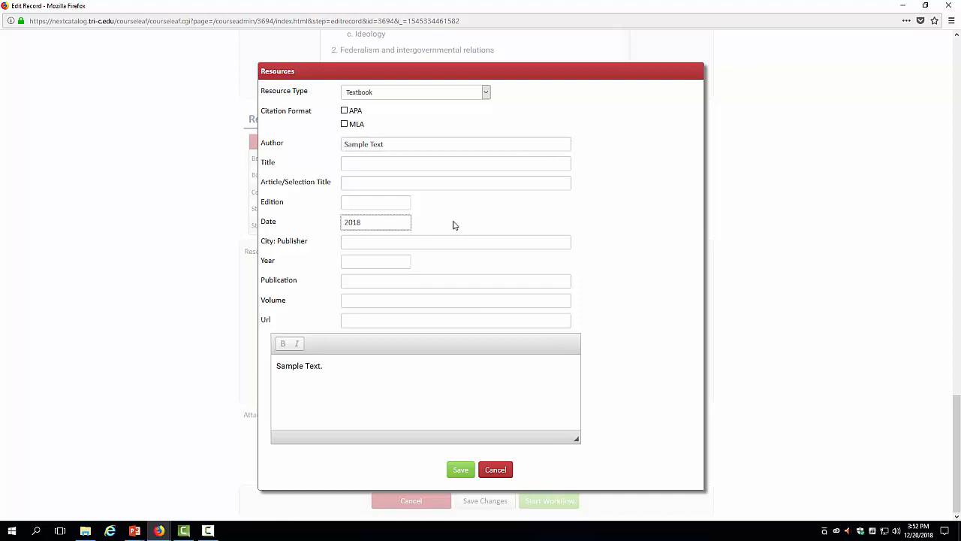
{"action": "left_click", "coordinate": [460, 470]}
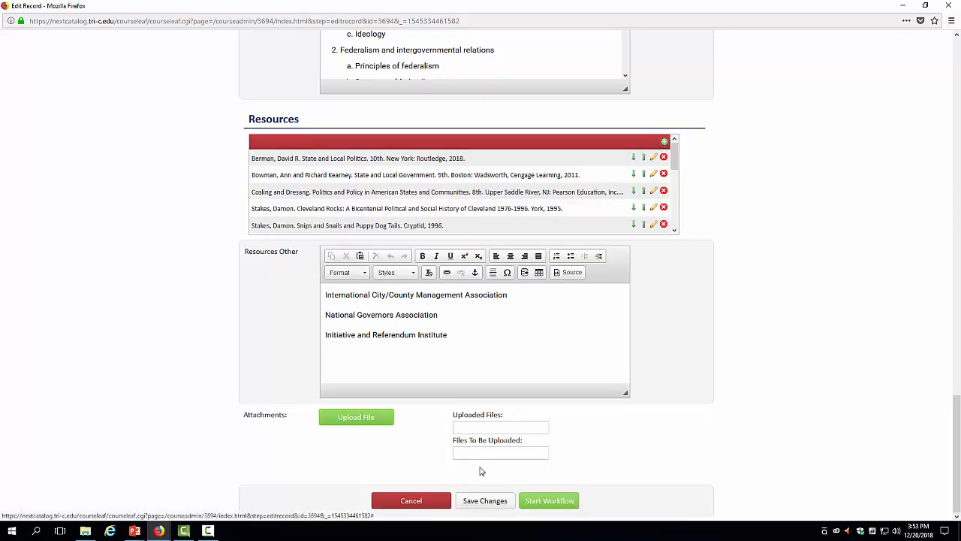